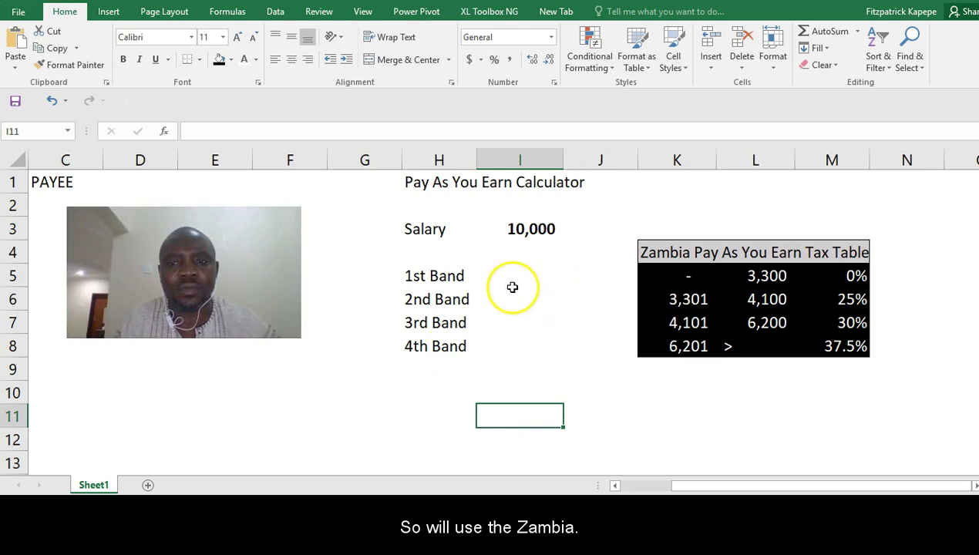
- Examine the income limits and tax rates of all four bands in the Zambia Pay As You Earn Tax Table
click(509, 281)
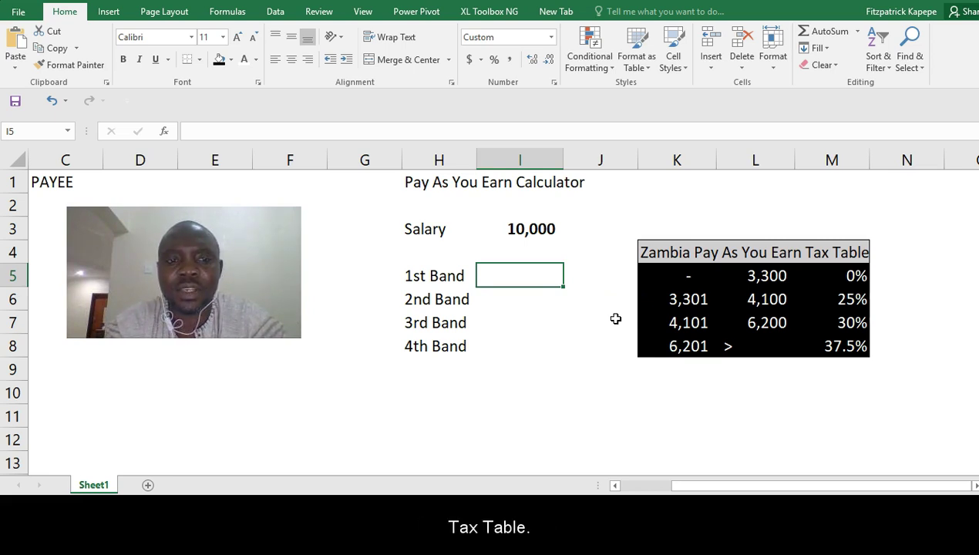
click(703, 294)
click(678, 271)
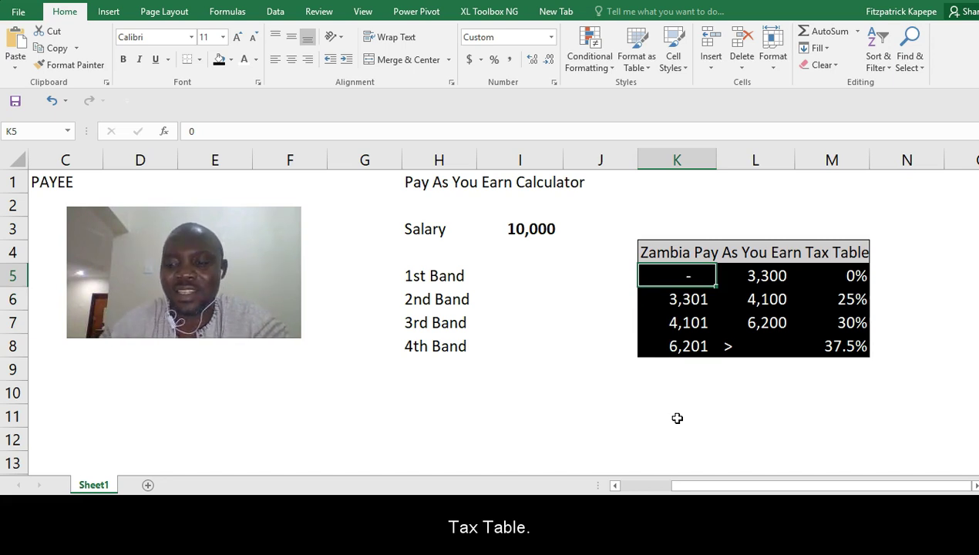
key(Right)
key(Right)
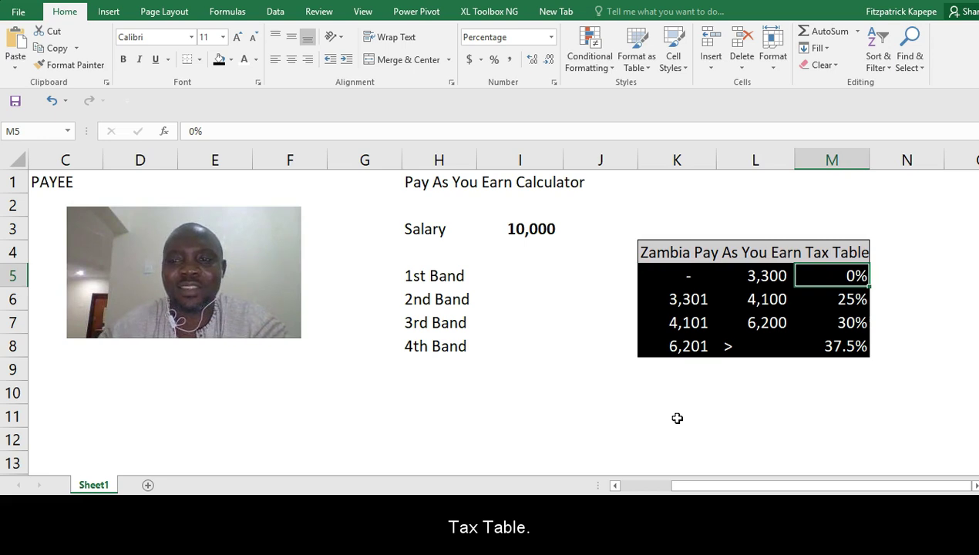
key(Down)
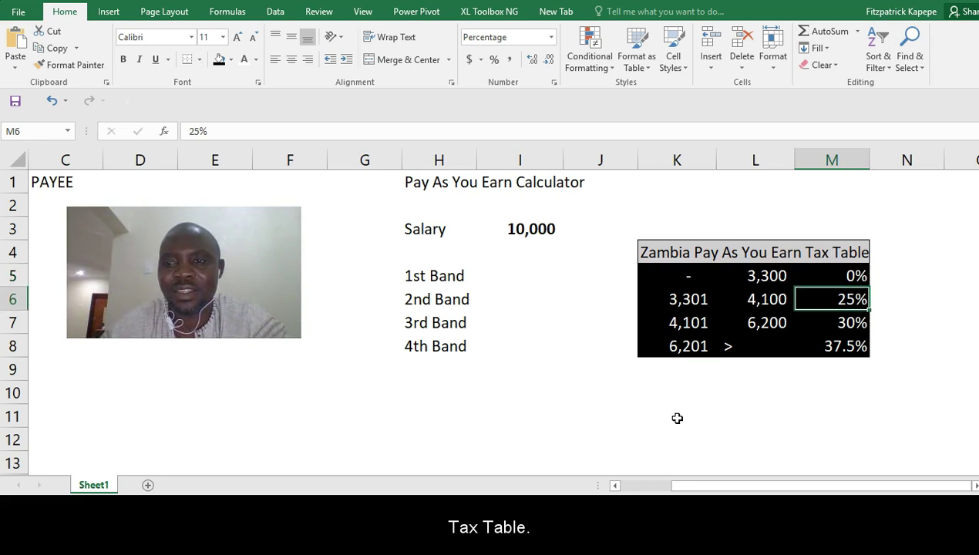
key(Left)
key(Left)
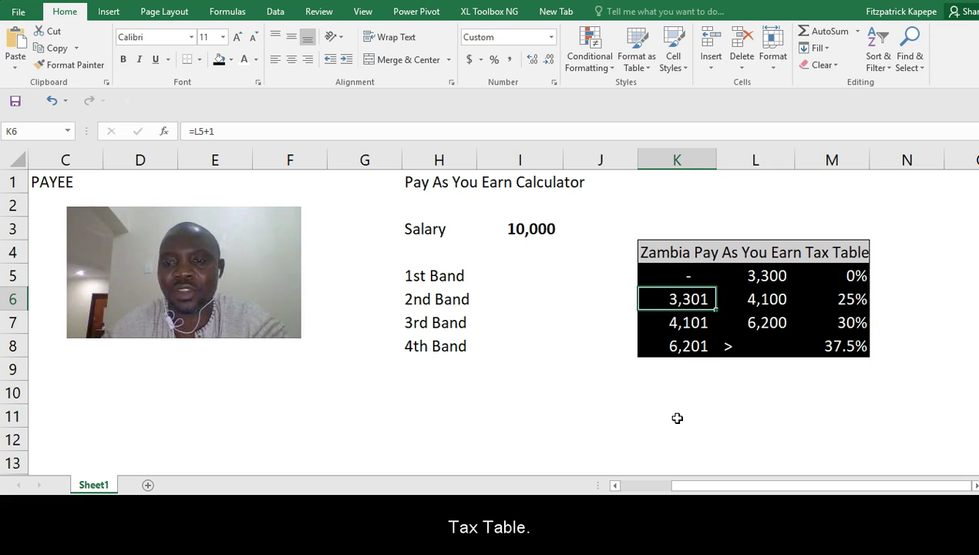
key(Right)
key(Right)
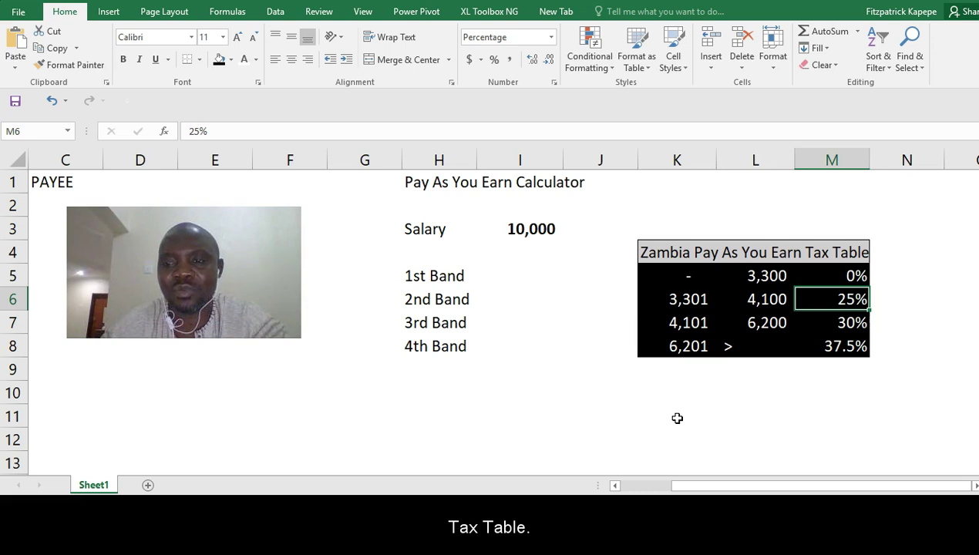
key(Down)
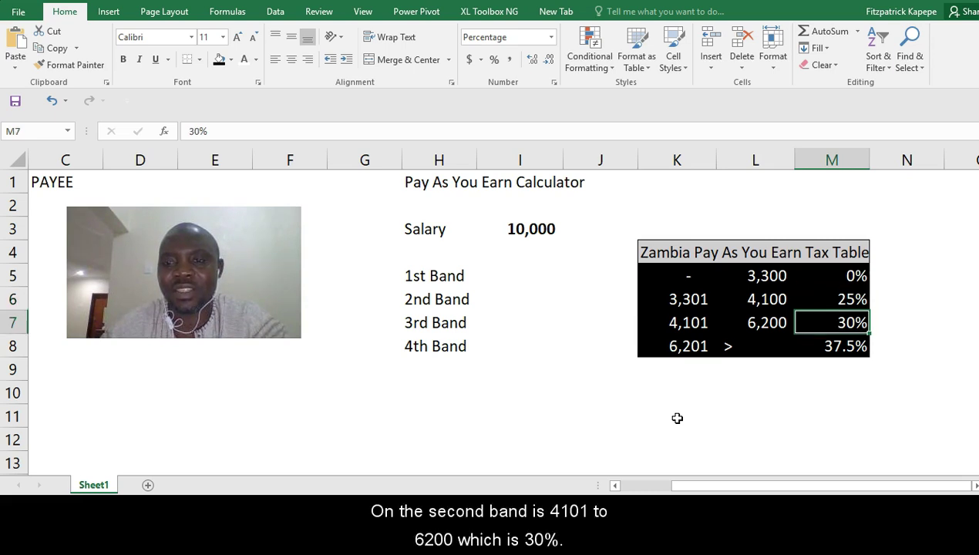
key(Left)
key(Left)
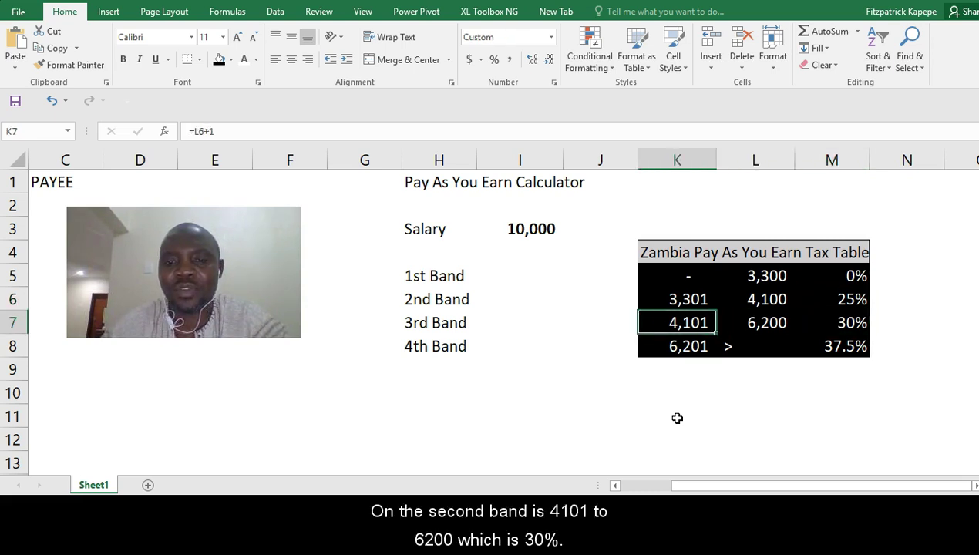
key(Right)
key(Right)
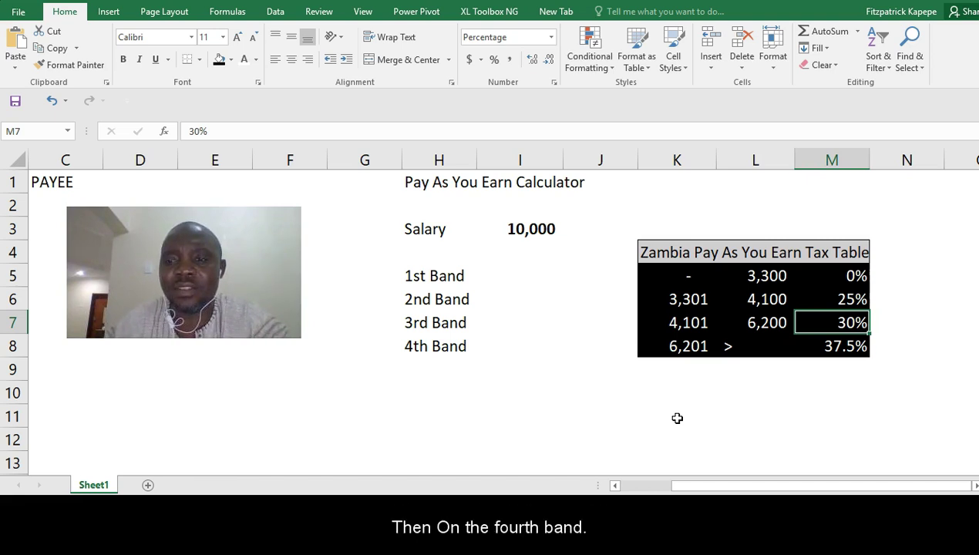
key(Down)
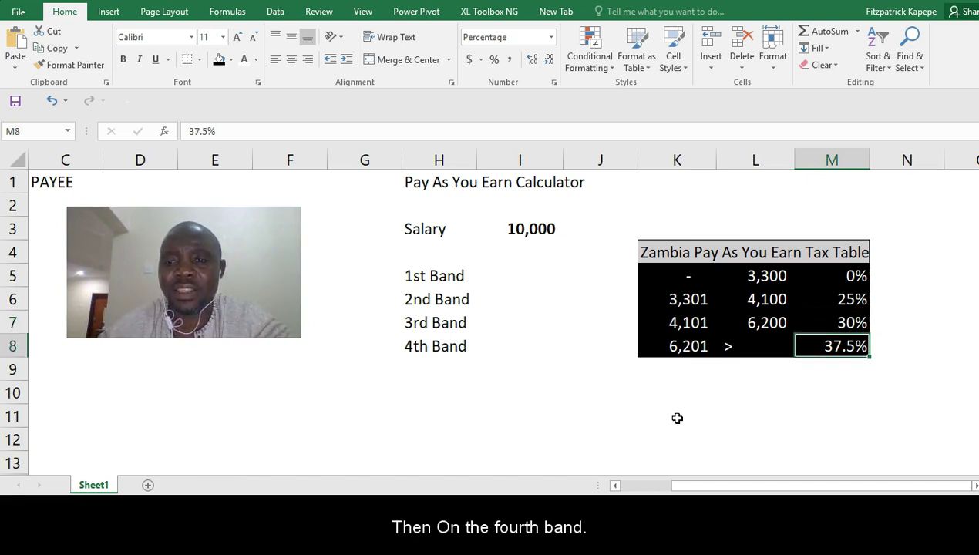
key(Left)
key(Left)
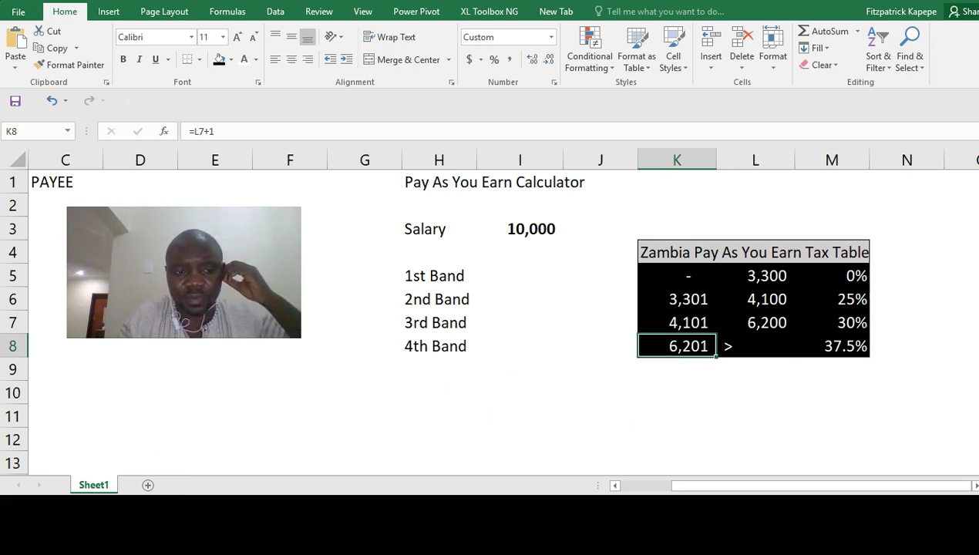
click(523, 418)
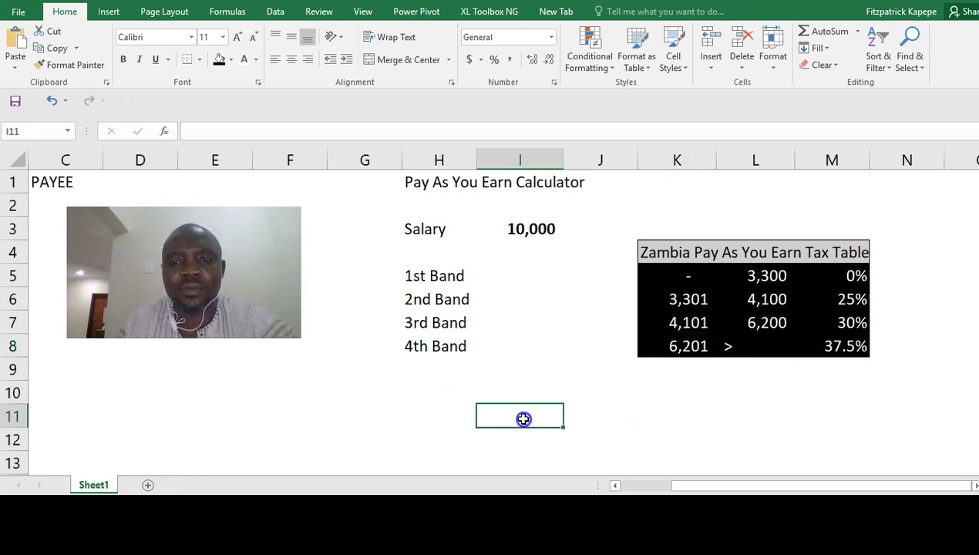
click(498, 276)
- Label cell H10 below the band list as Total Tax
click(424, 393)
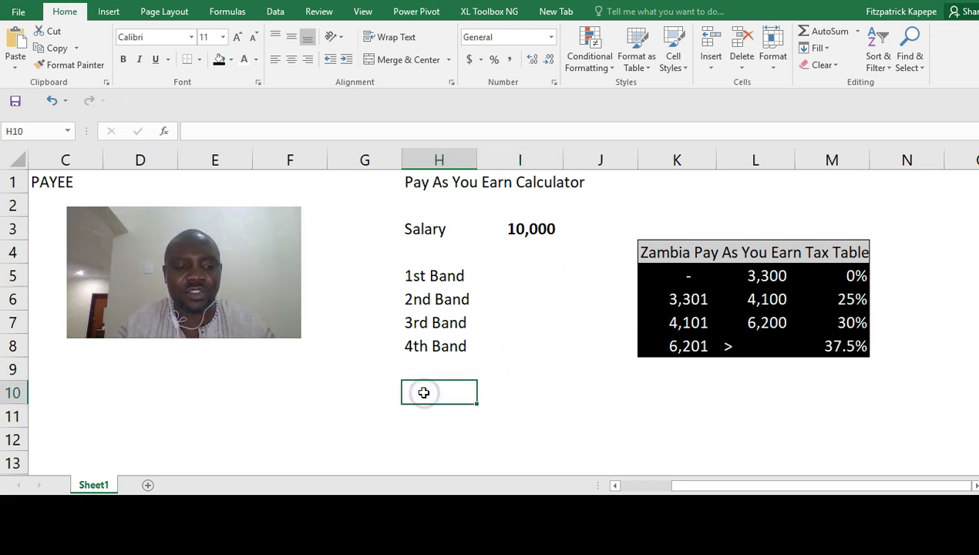
text(To)
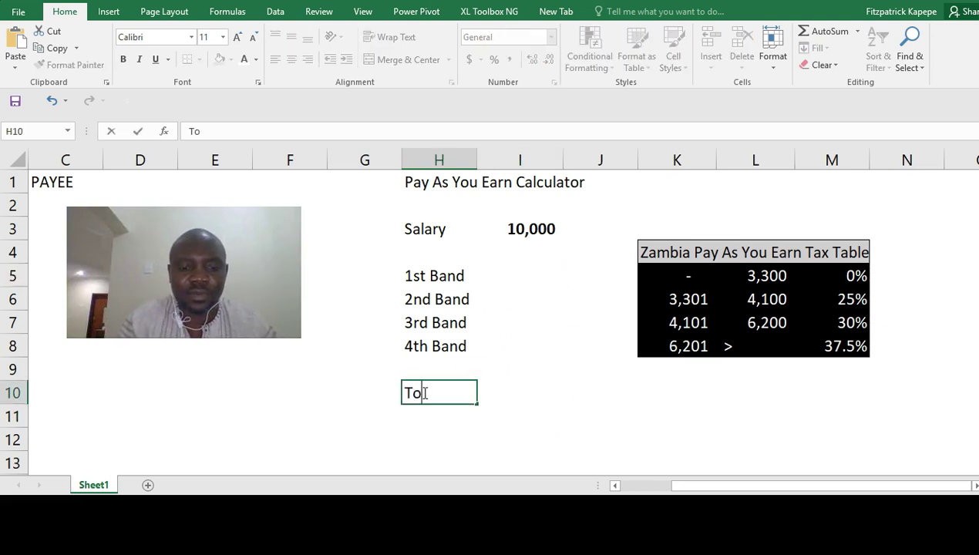
text(tal )
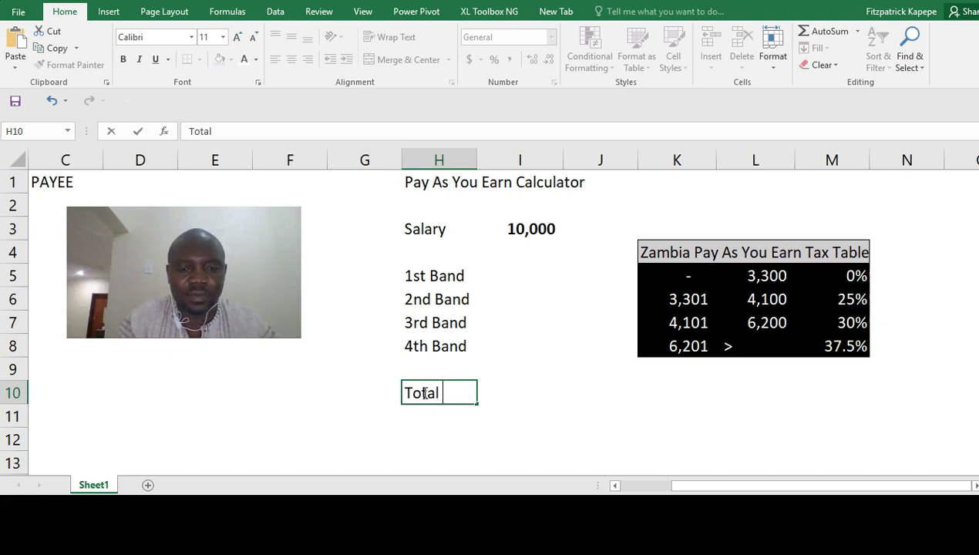
text(Tax)
key(Tab)
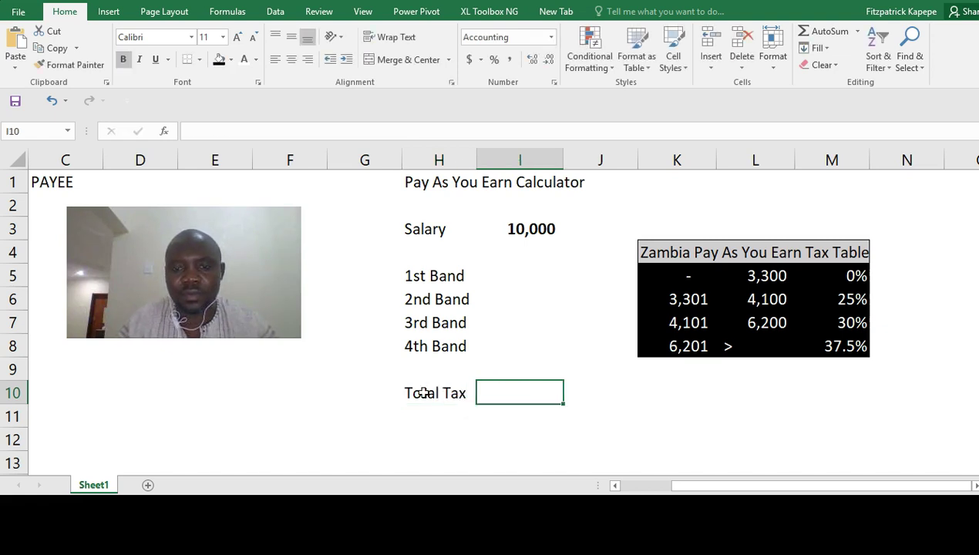
- Calculate the total tax in I10 as the sum of the four band amounts in I5:I8
text(=sum()
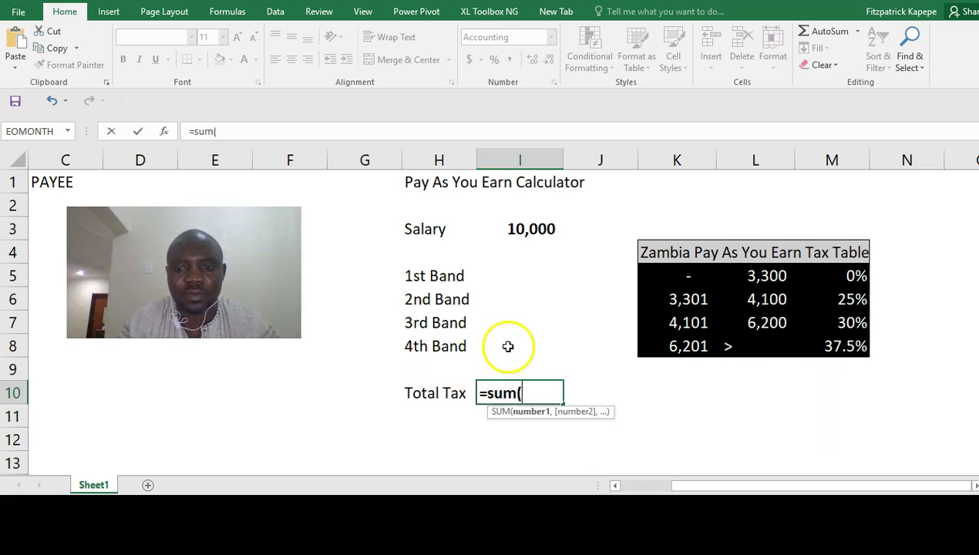
drag(507, 343, 508, 347)
key(shift+Up)
key(shift+Up)
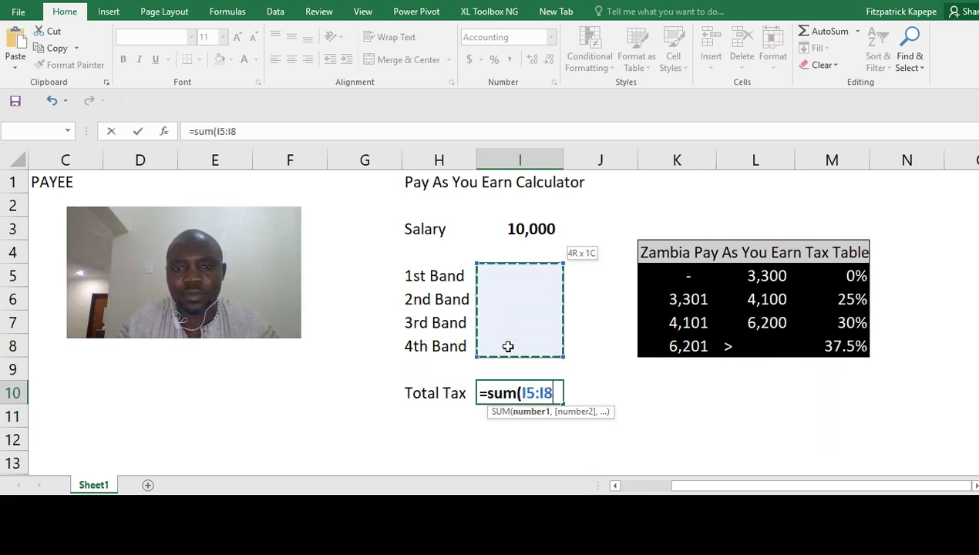
key(Return)
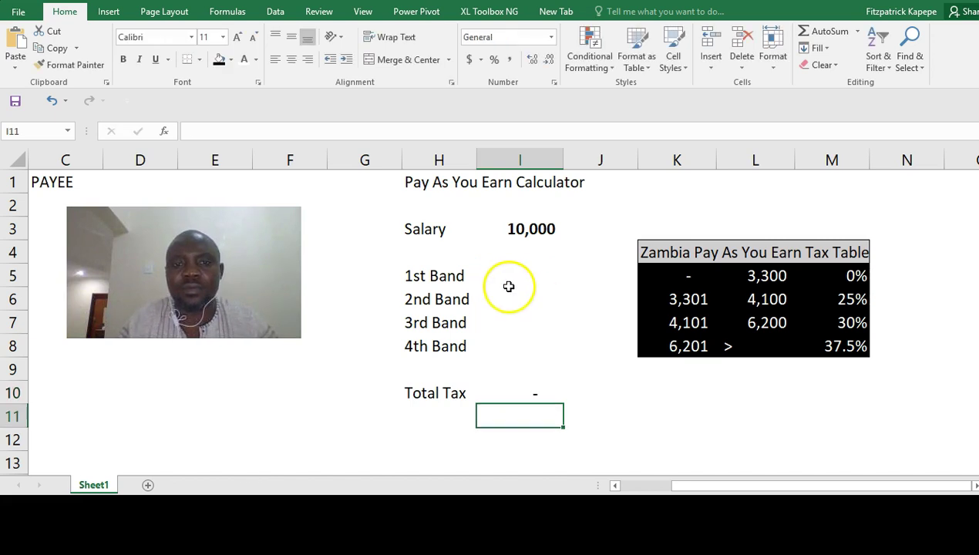
- Enter 0 as the 1st Band tax in I5
click(504, 277)
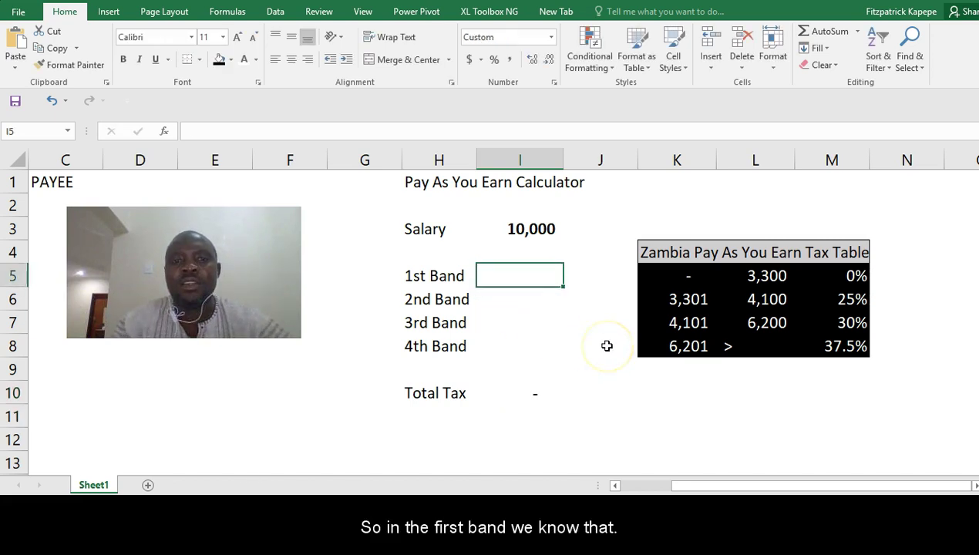
text(0)
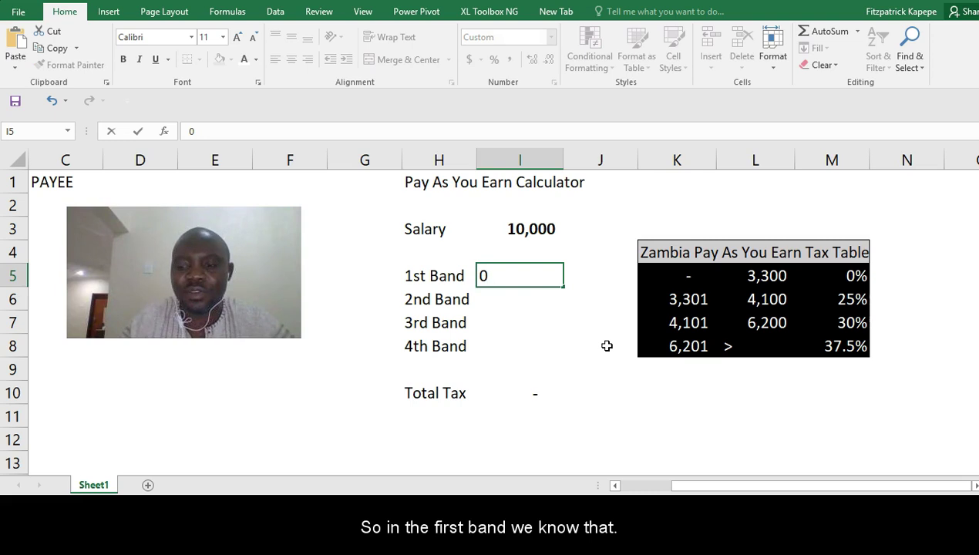
key(Return)
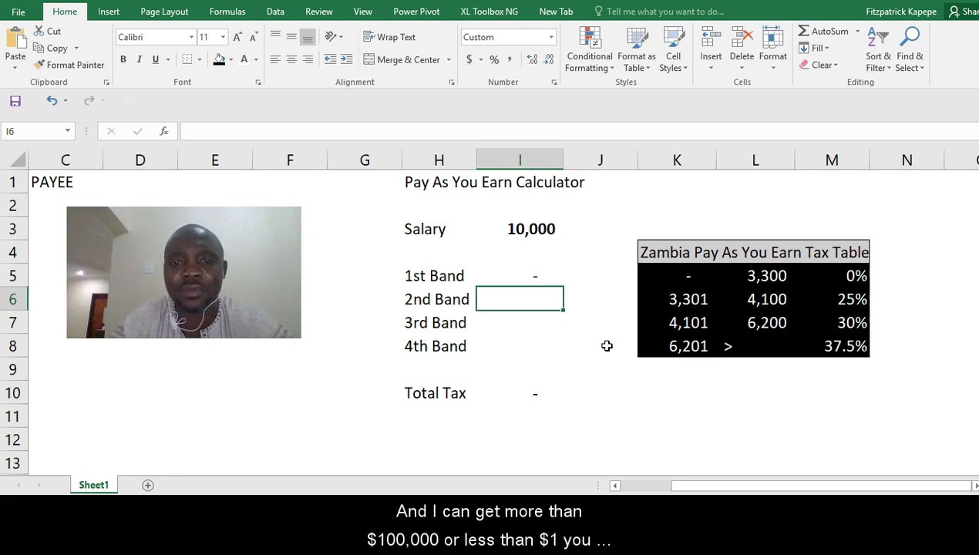
- Start an IF formula for the 2nd Band in I6, testing whether the salary in I3 is greater than the band's upper limit in L6
text(=if)
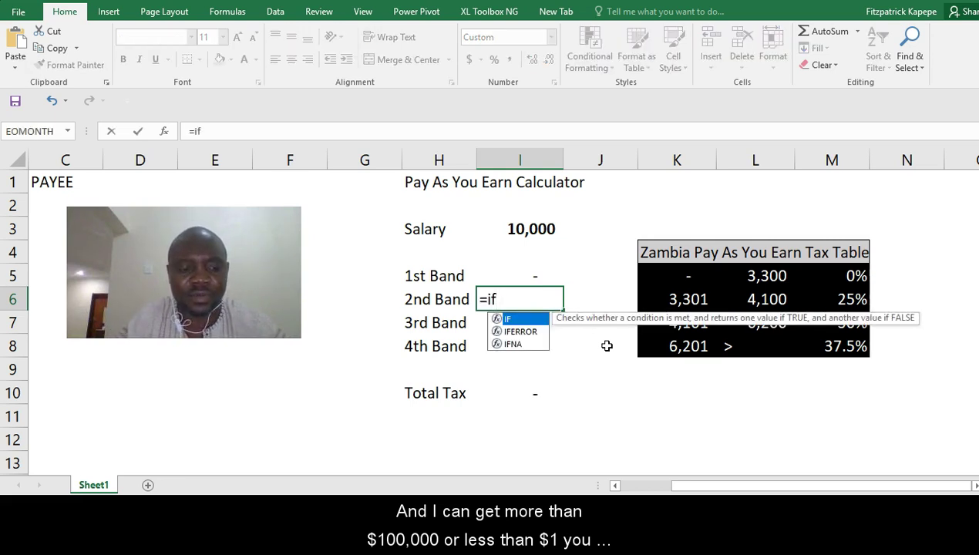
key(Tab)
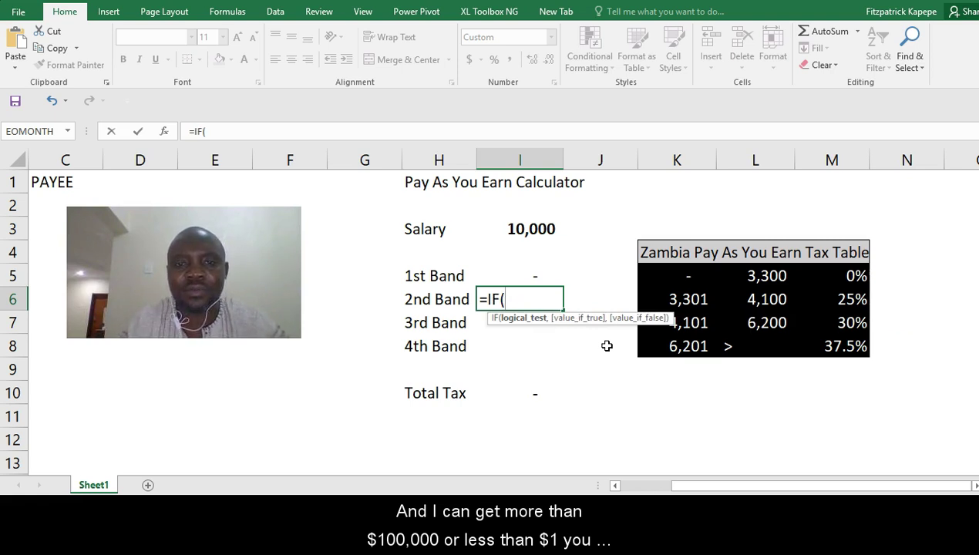
click(529, 233)
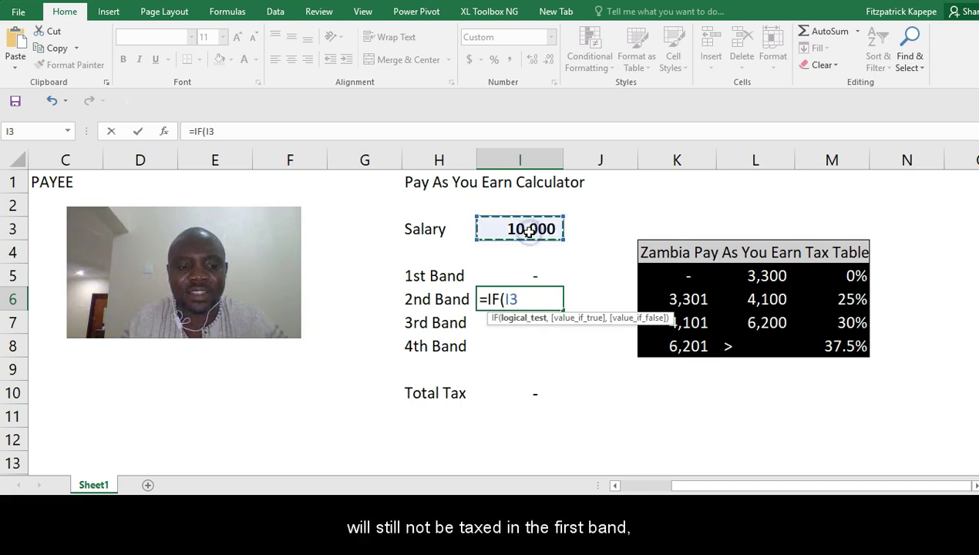
text(>)
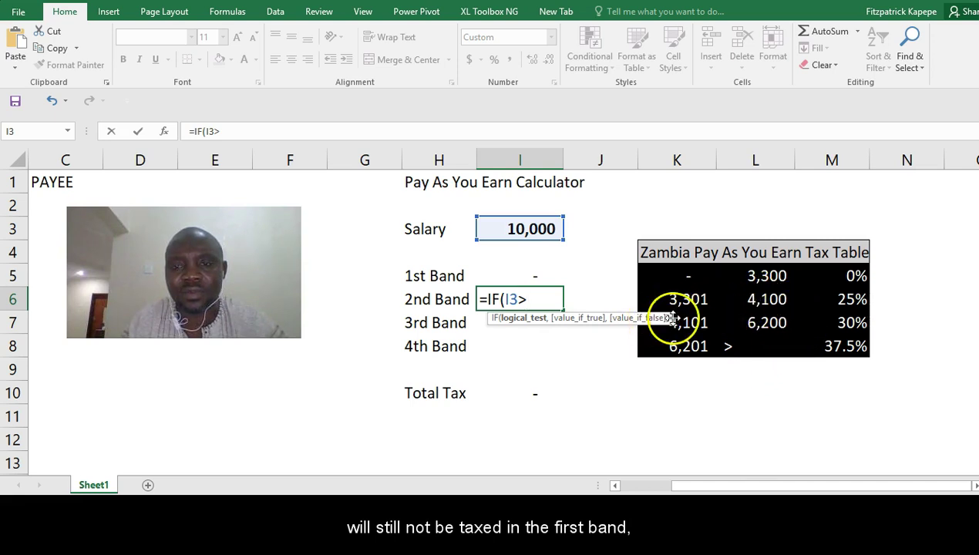
click(763, 300)
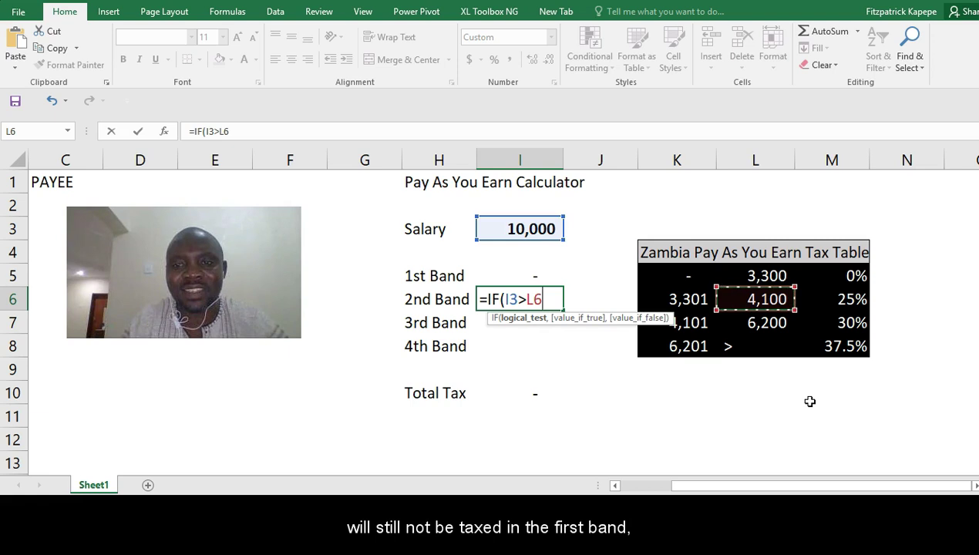
text(,)
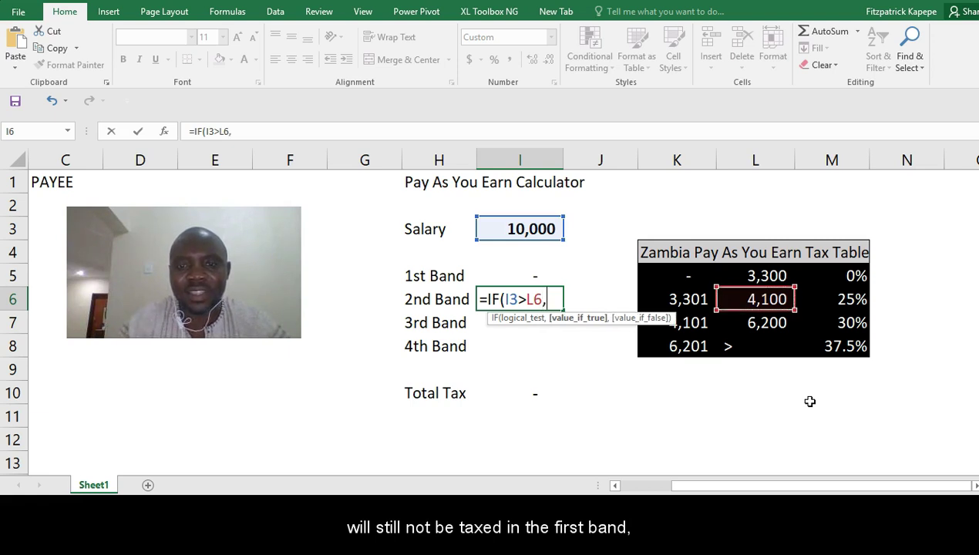
- Set the 2nd Band formula's value if true to (L6-L5)*M6, the band width multiplied by its rate
text(()
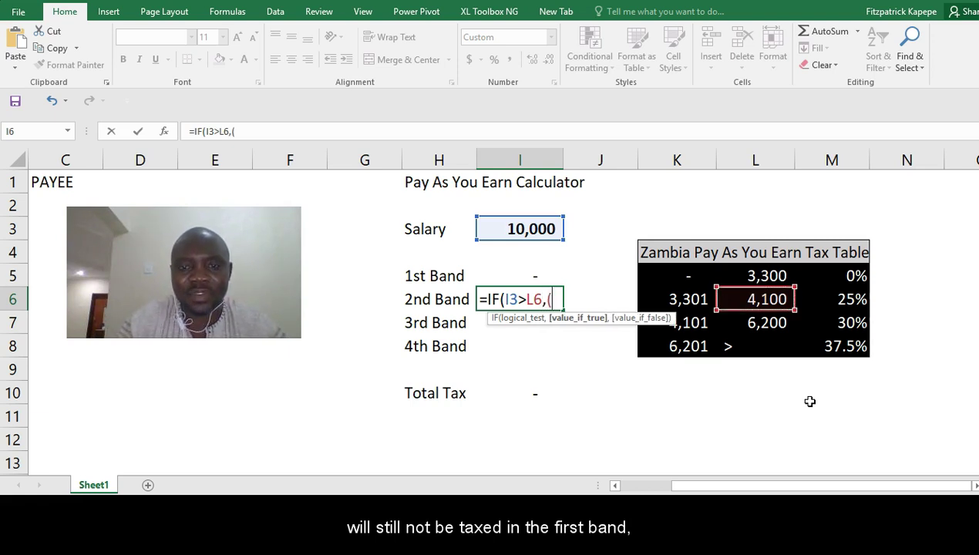
click(757, 299)
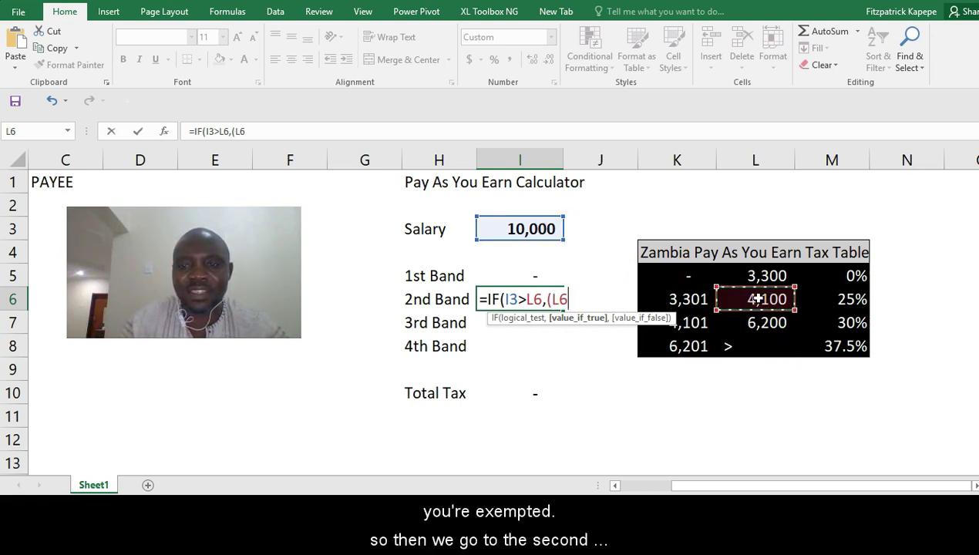
text(-)
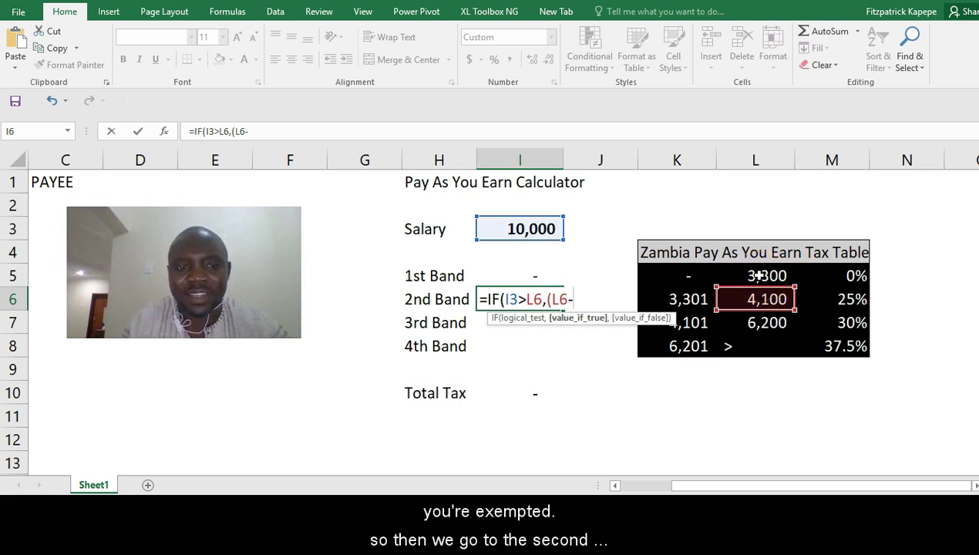
click(758, 275)
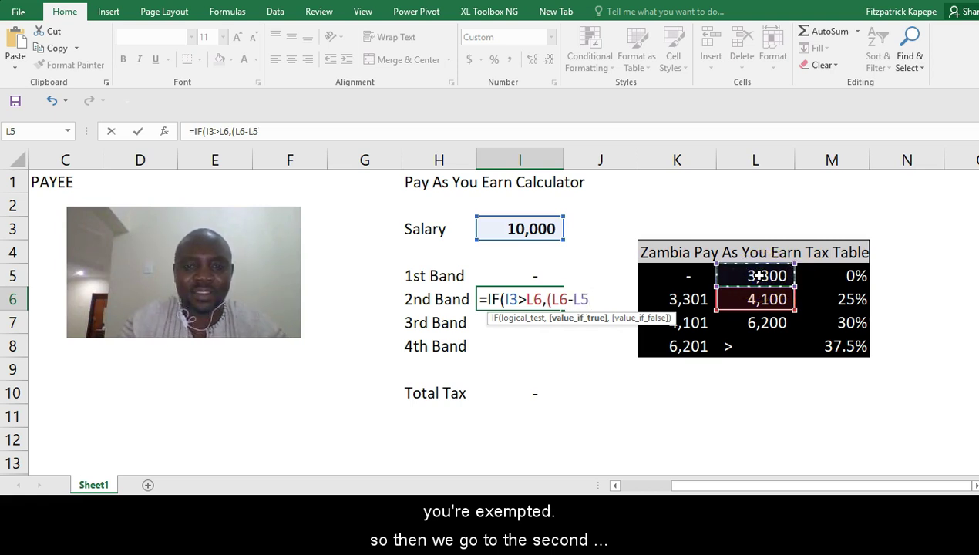
text()*)
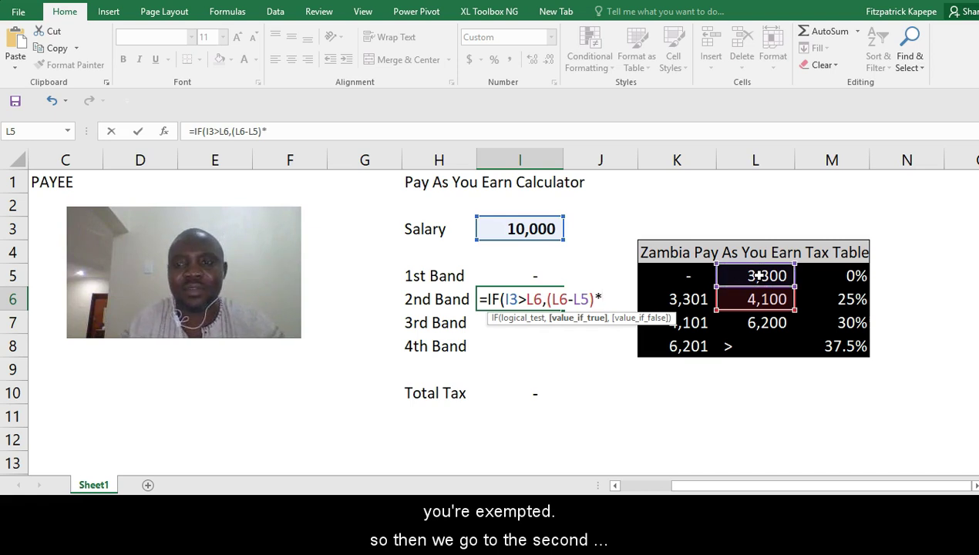
click(854, 300)
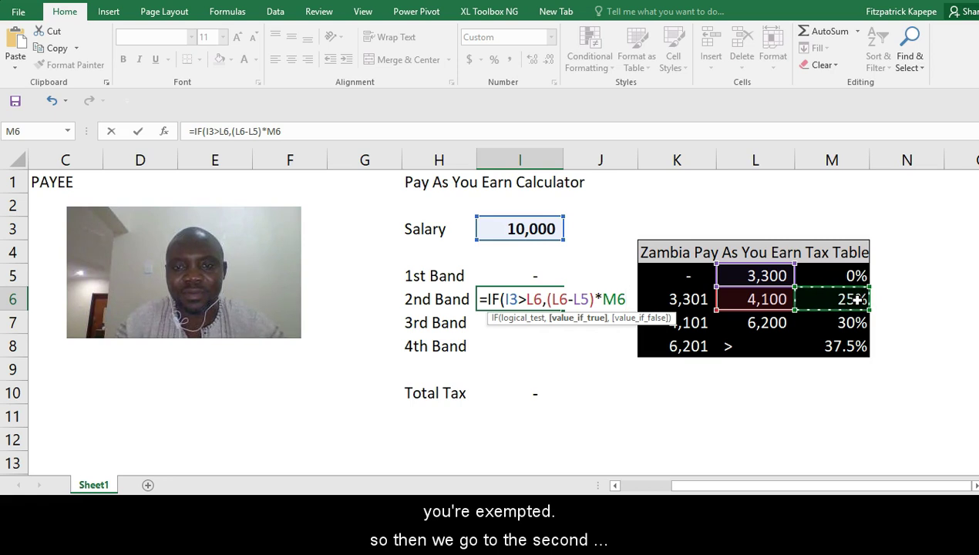
text(,)
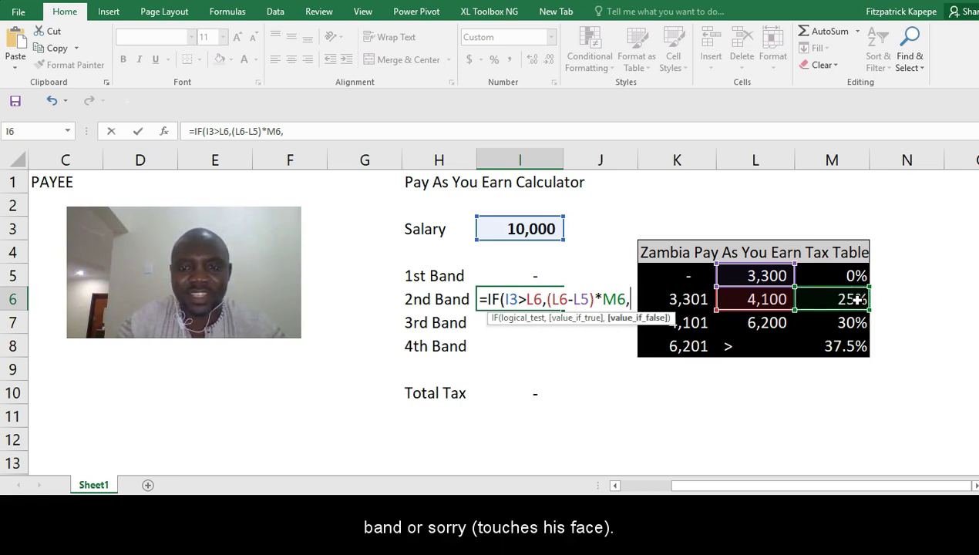
- Complete the 2nd Band formula with a value if false of (I3-L5)*M6, the salary above the first band limit times the rate
text(()
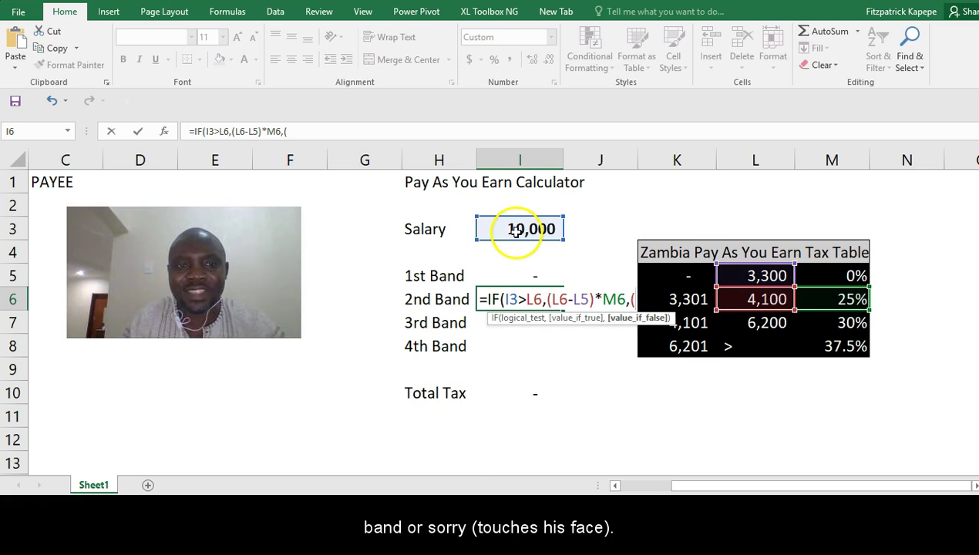
click(516, 232)
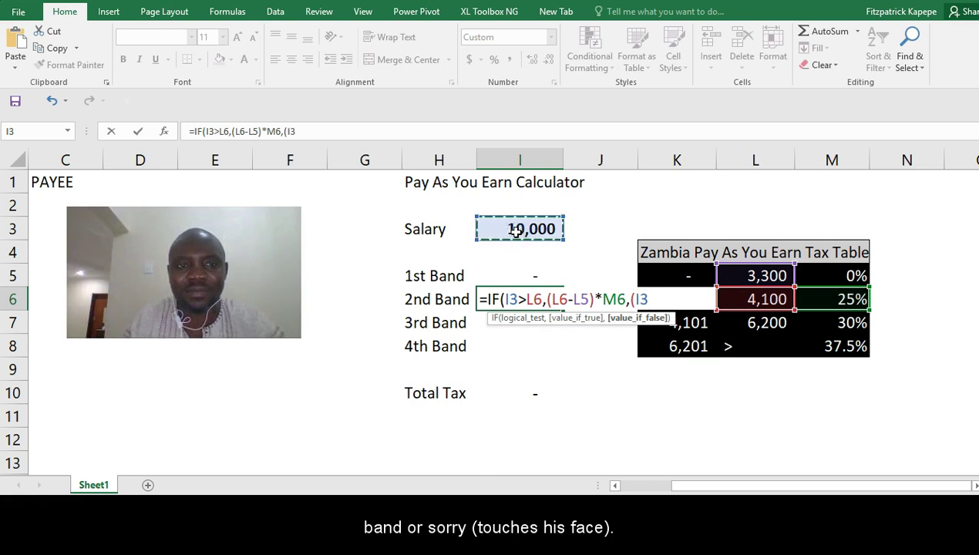
text(-)
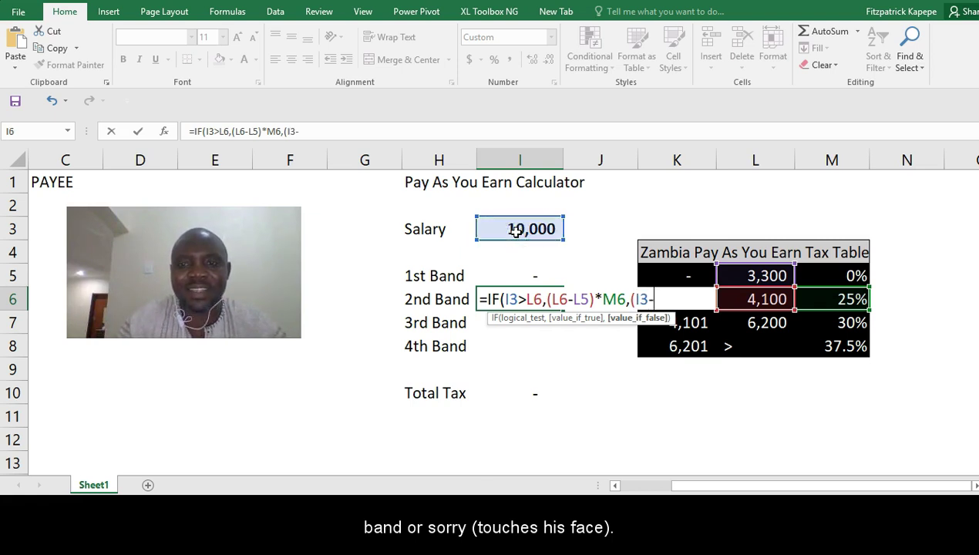
click(761, 276)
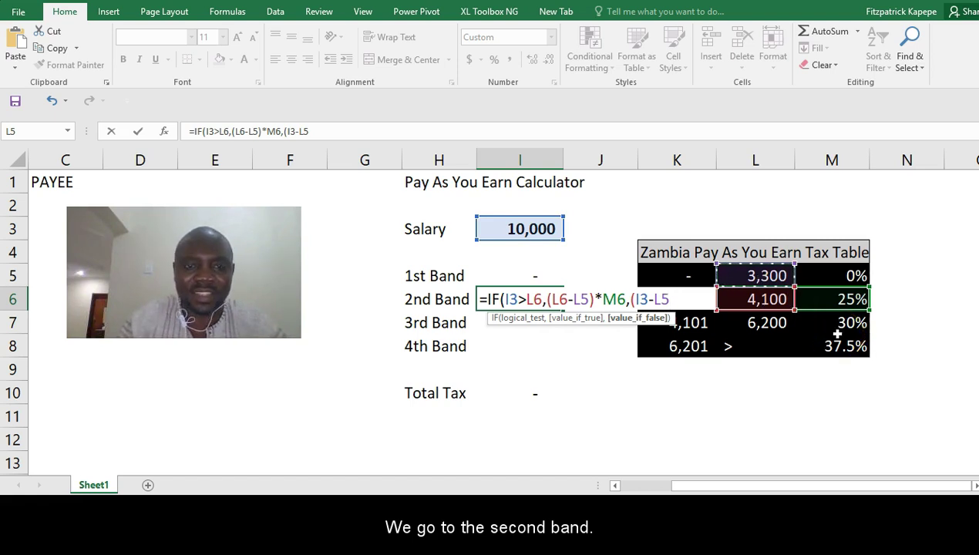
text())
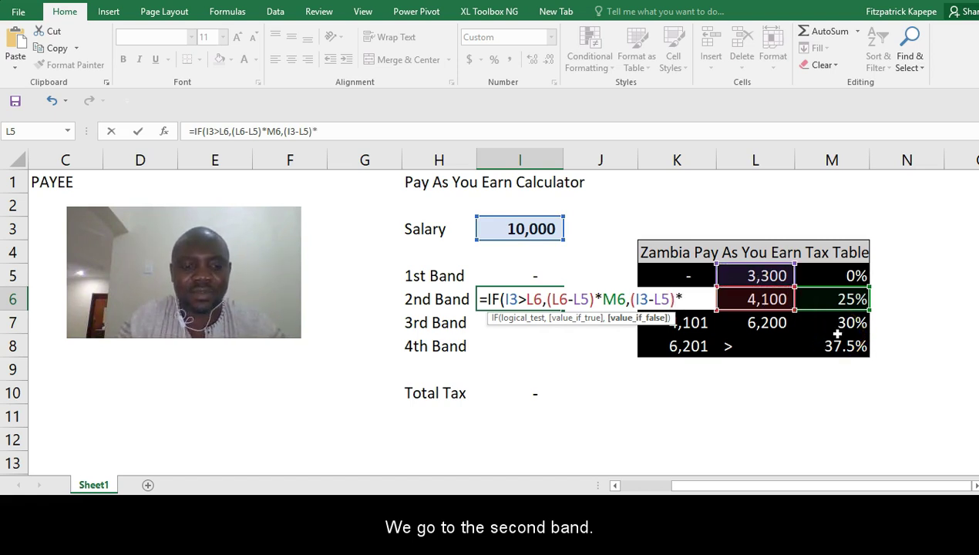
text(*)
click(848, 301)
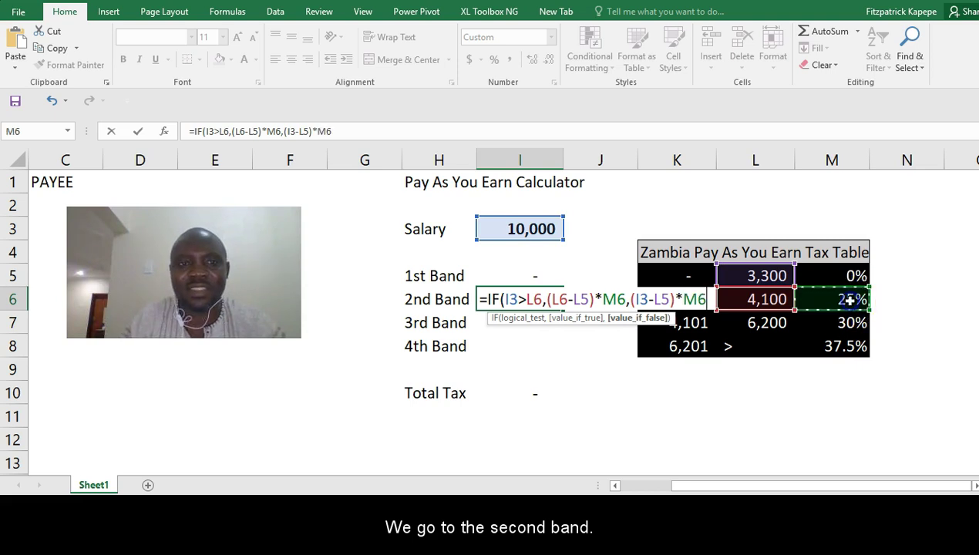
text())
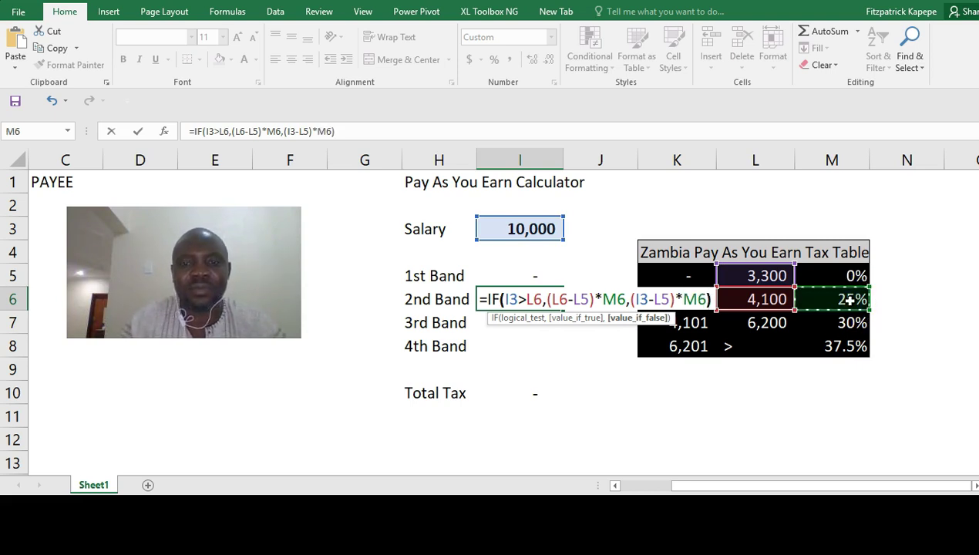
key(Return)
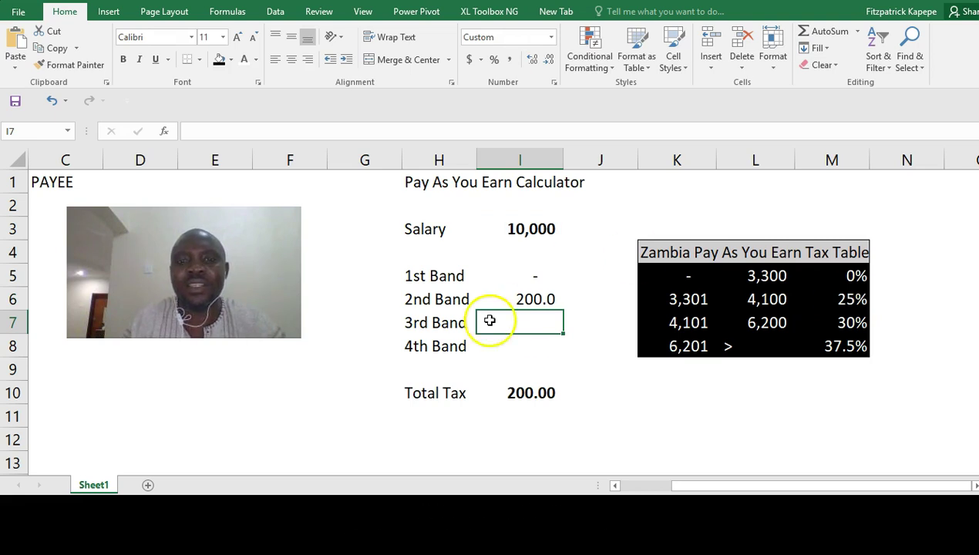
- Test the 2nd Band formula in I6 with a salary below the first band limit by entering 3200 in I3
click(535, 299)
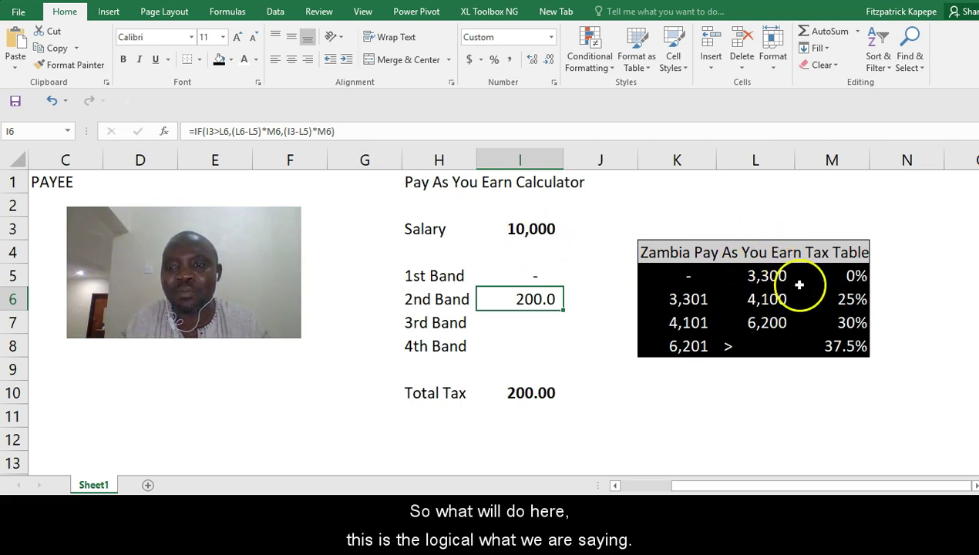
click(512, 231)
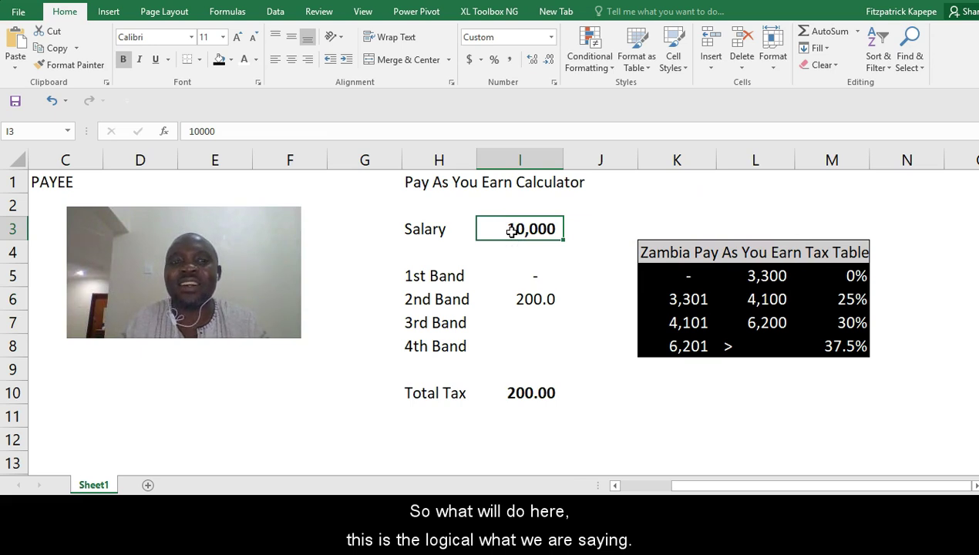
click(522, 297)
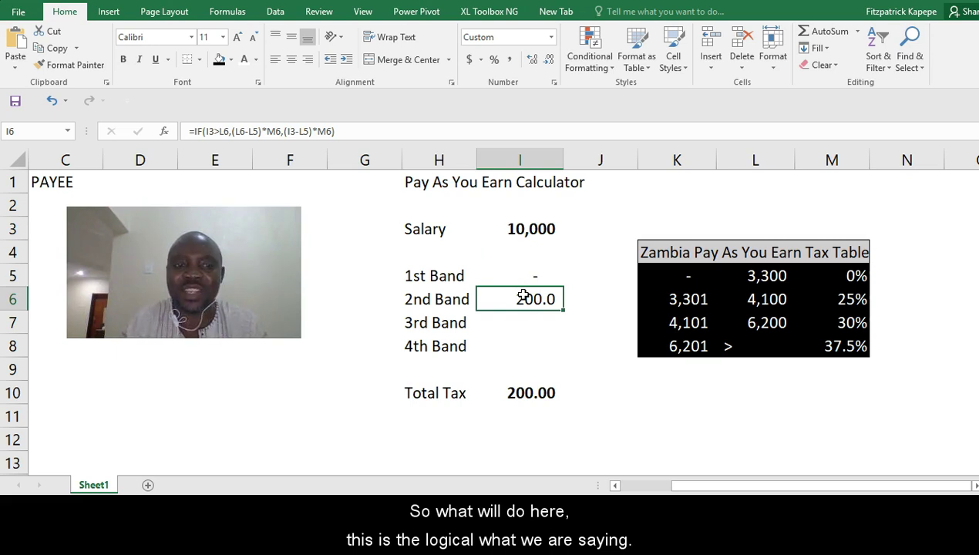
click(512, 230)
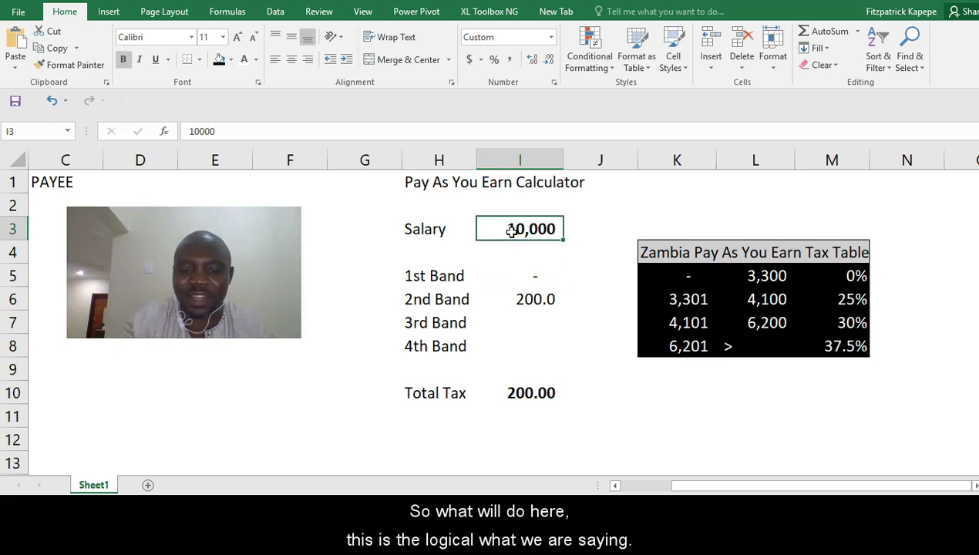
text(32)
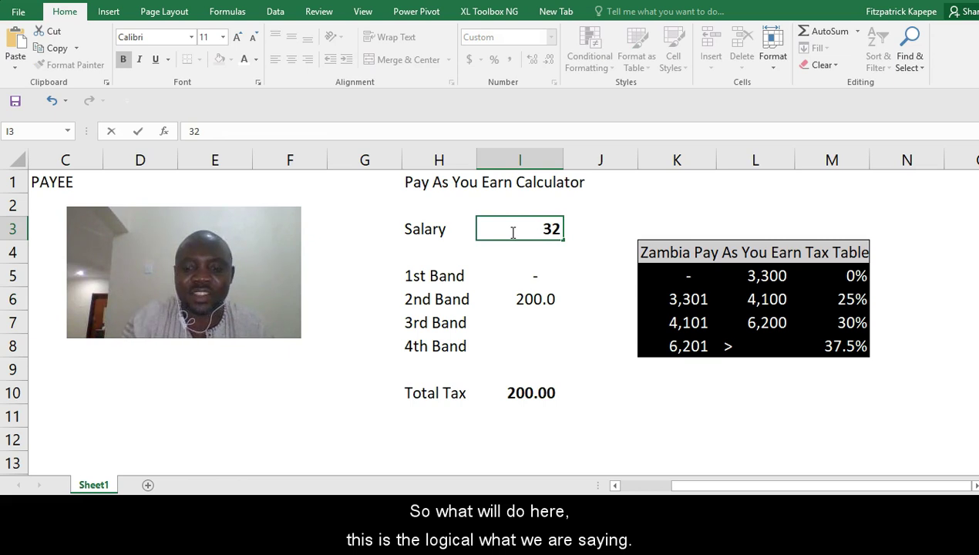
text(00)
key(Return)
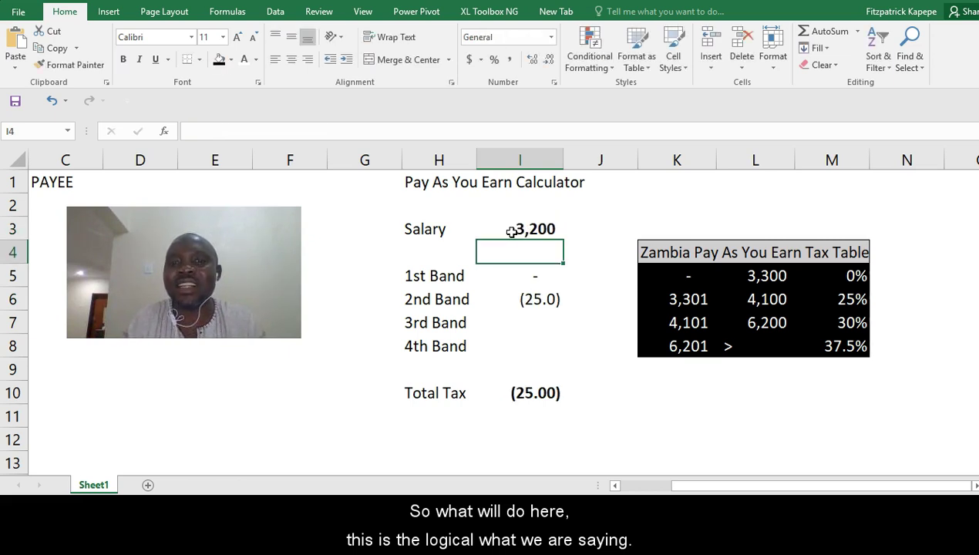
- Set the salary in I3 back to 10000
click(512, 231)
text(1)
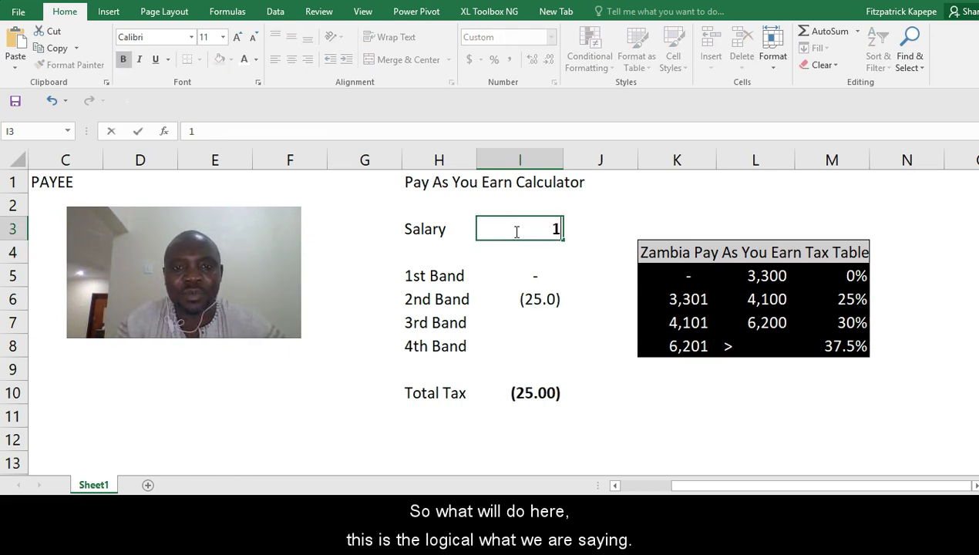
text(0000)
key(Return)
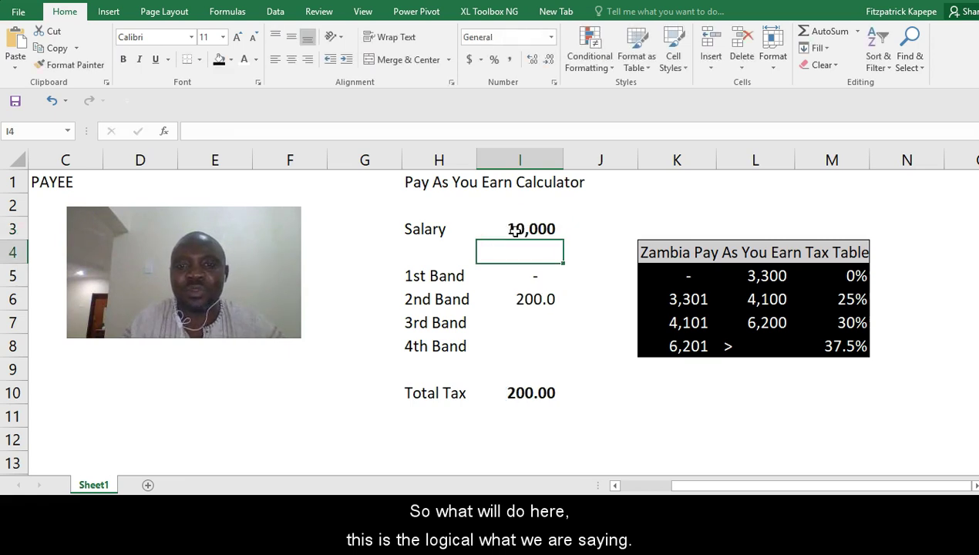
- Wrap the 2nd Band IF formula in I6 in a MAX function with 0 as the second argument to prevent negative tax
click(530, 300)
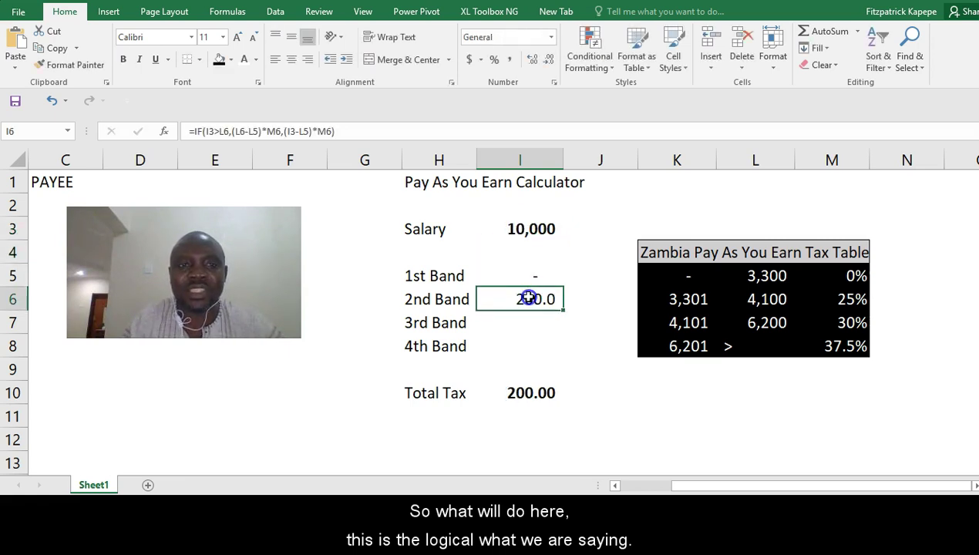
click(193, 131)
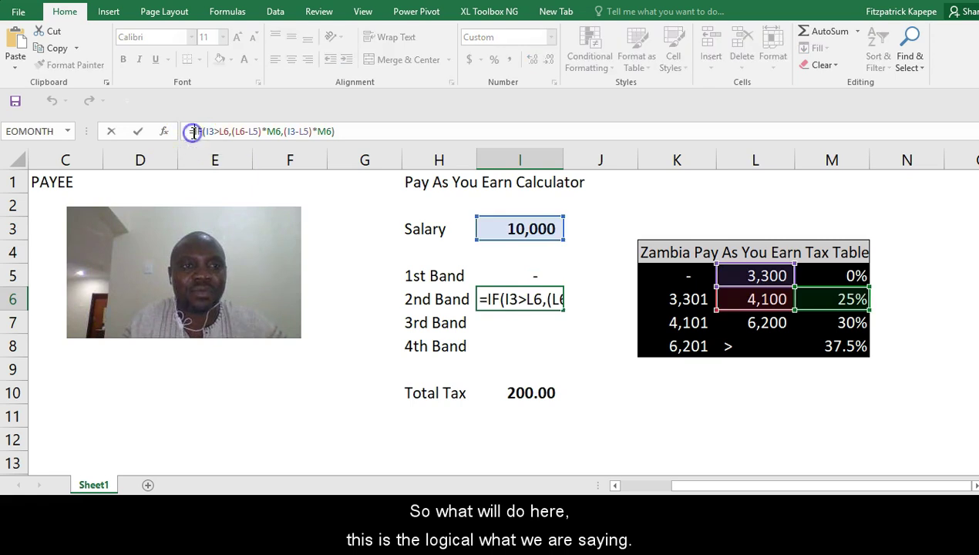
text(max)
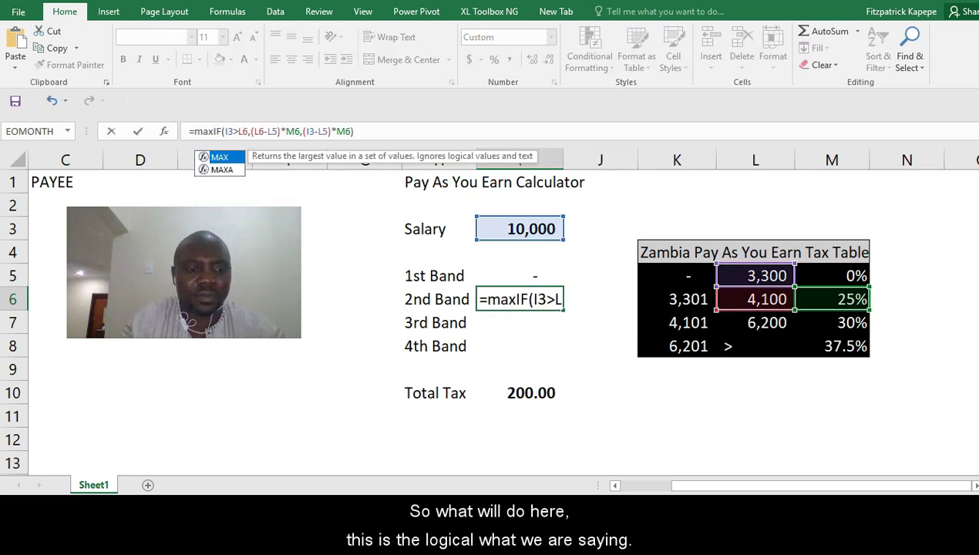
key(Tab)
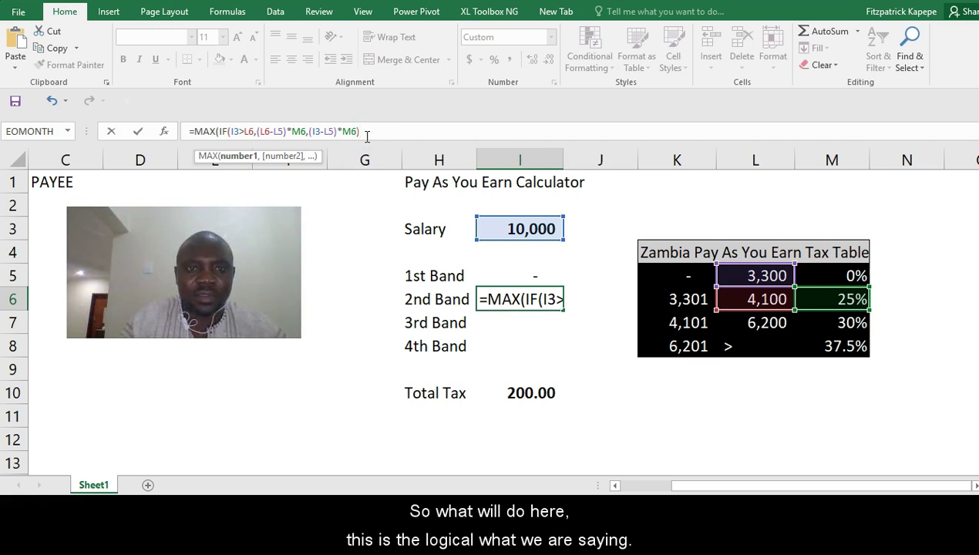
text(,0))
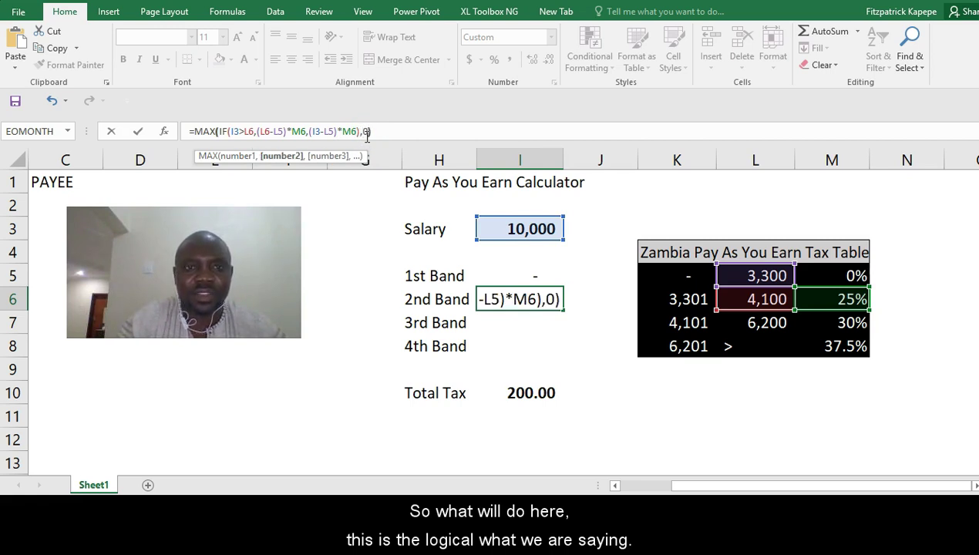
click(560, 255)
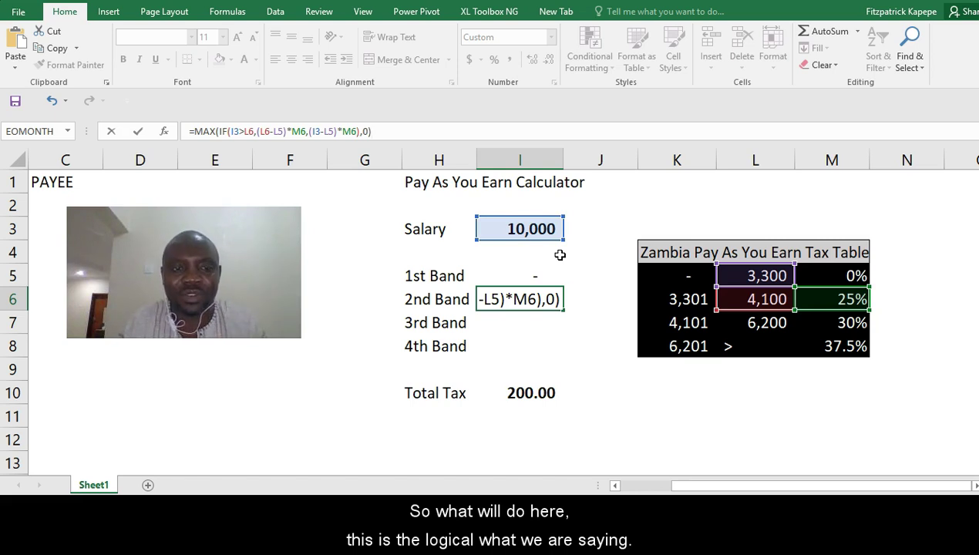
key(Return)
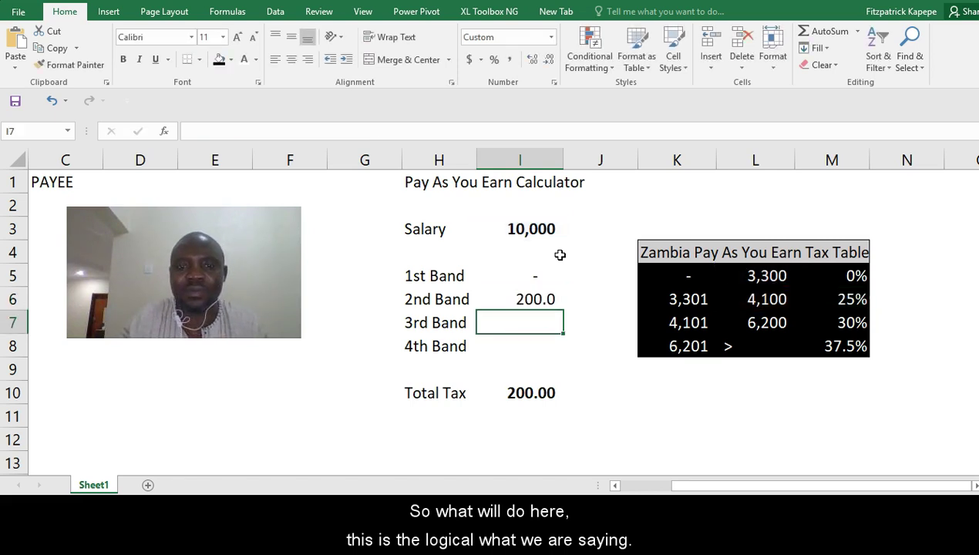
- Test the revised 2nd Band formula with salaries of 1200 and 3299 in I3, both below the first band limit
click(519, 229)
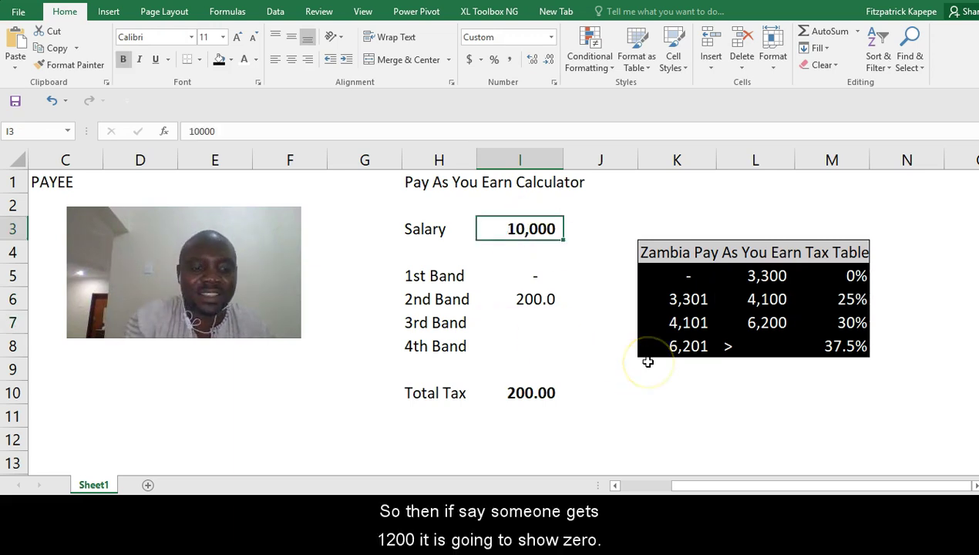
text(1200)
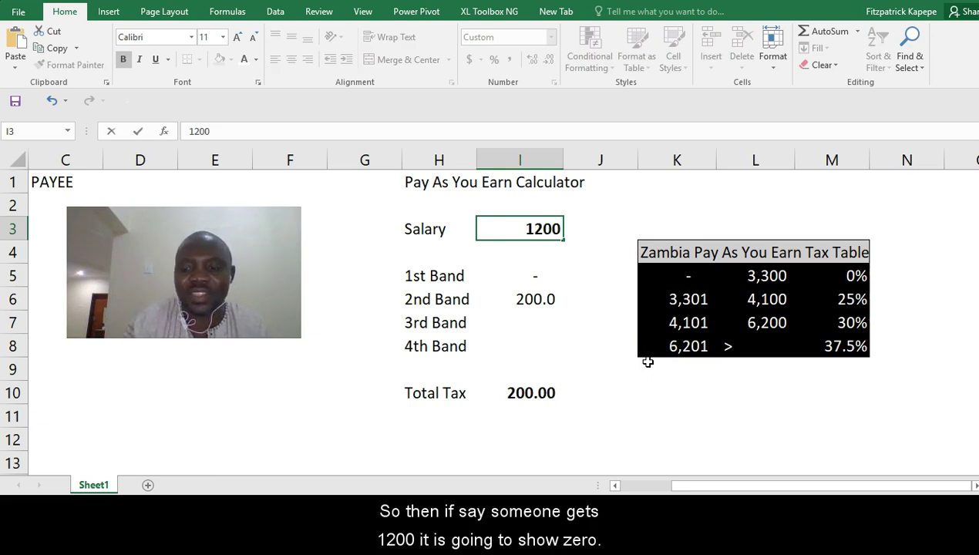
key(Return)
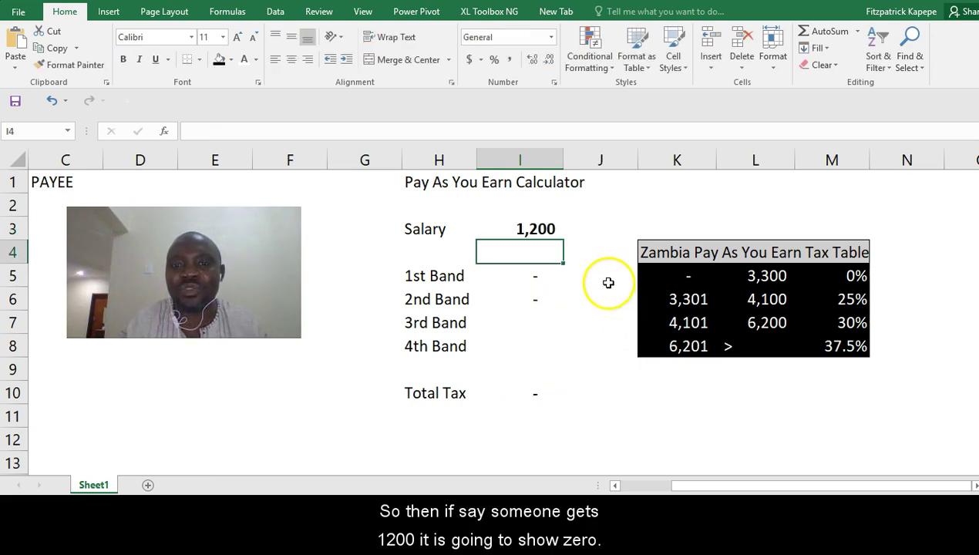
click(546, 229)
text(3)
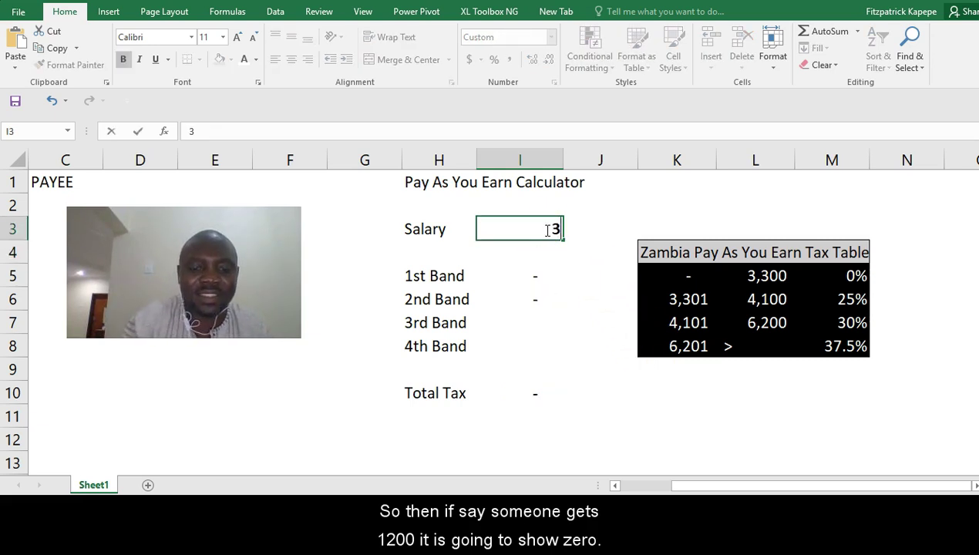
text(299)
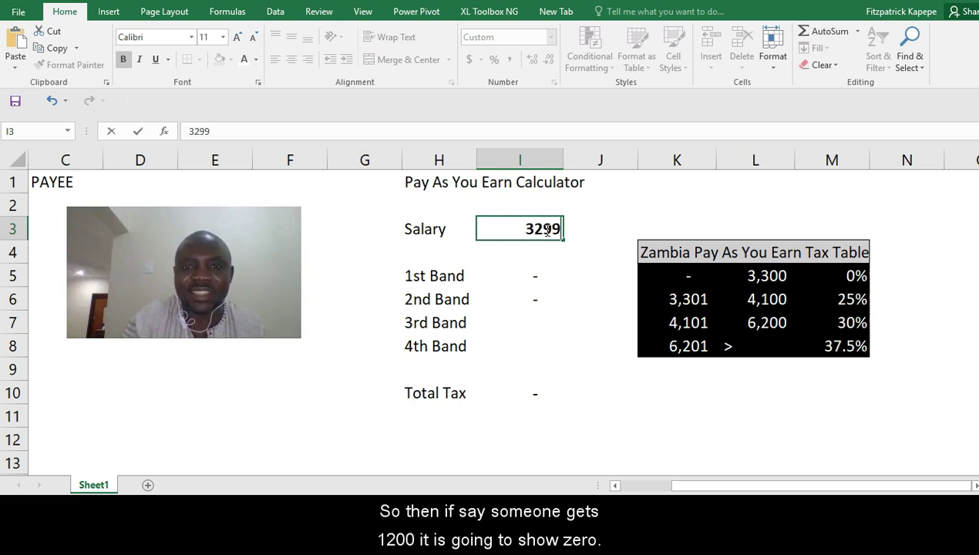
key(Return)
- Test the 2nd Band formula at the start of its range with a salary of 3301 in I3
click(544, 229)
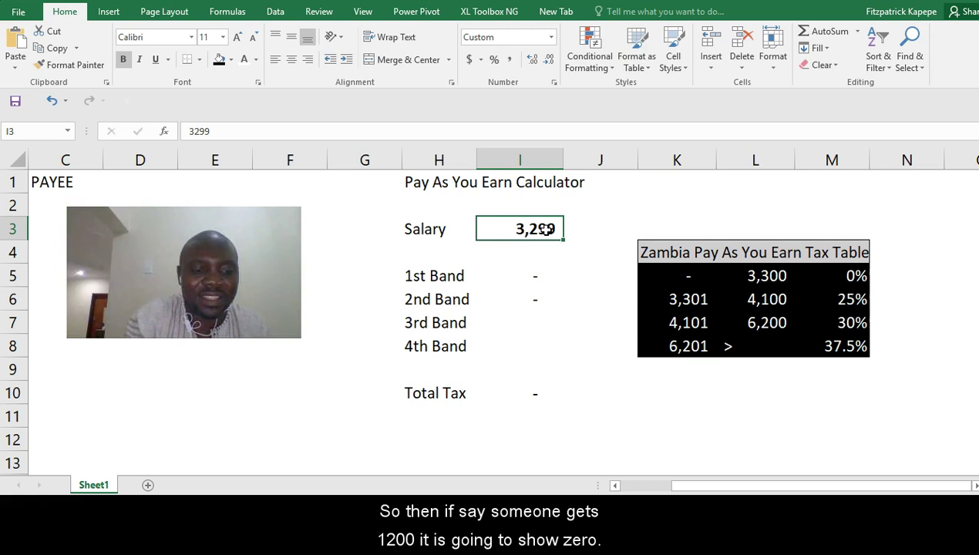
text(3)
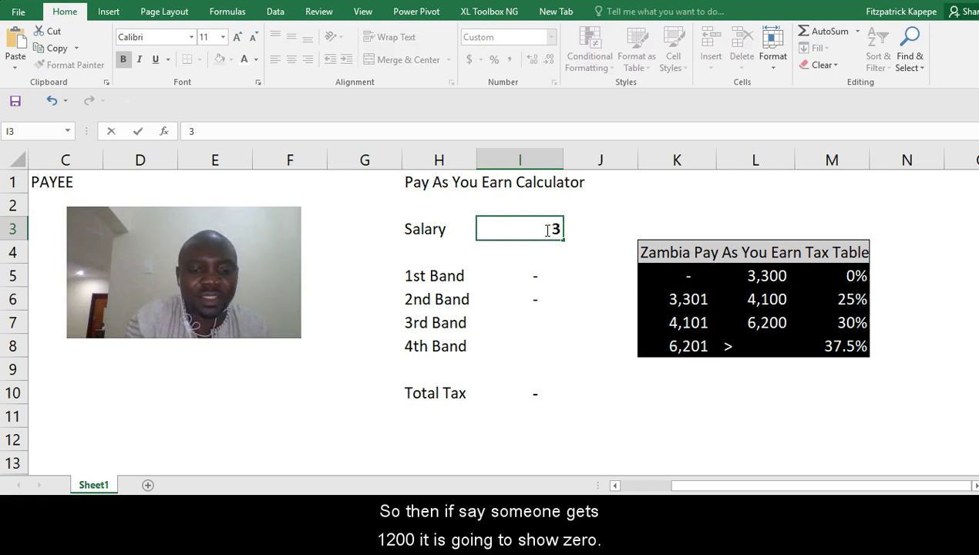
text(301)
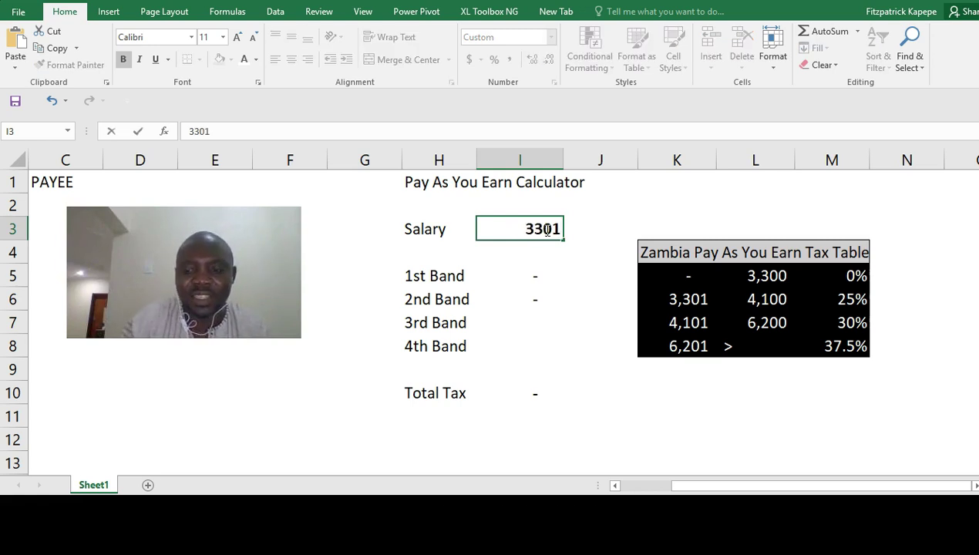
key(Return)
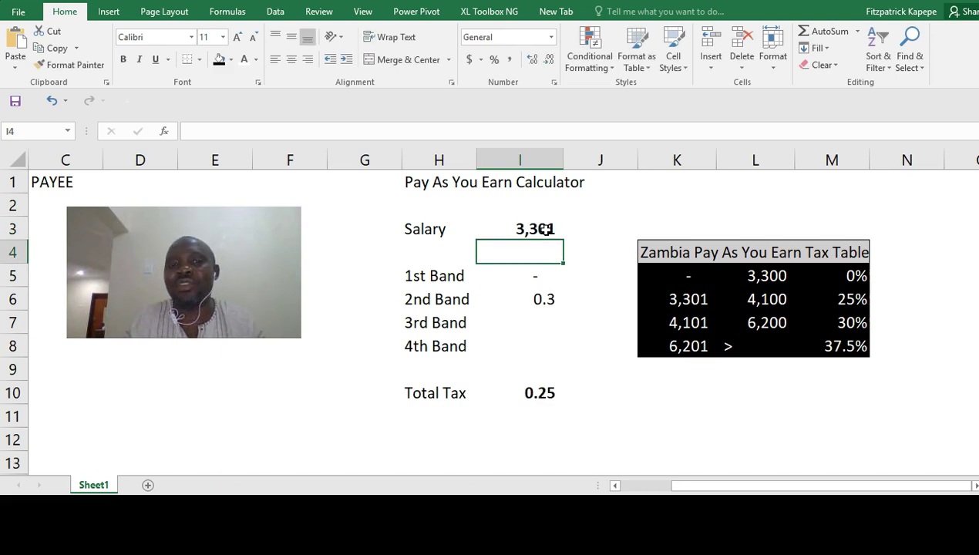
- Restore the salary in I3 to 10000 after the band limit tests
click(545, 229)
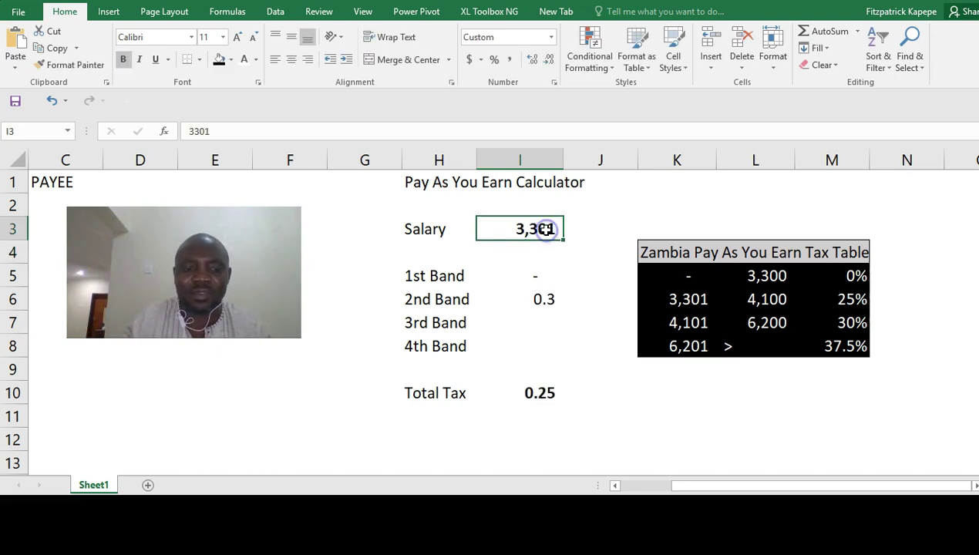
text(100000)
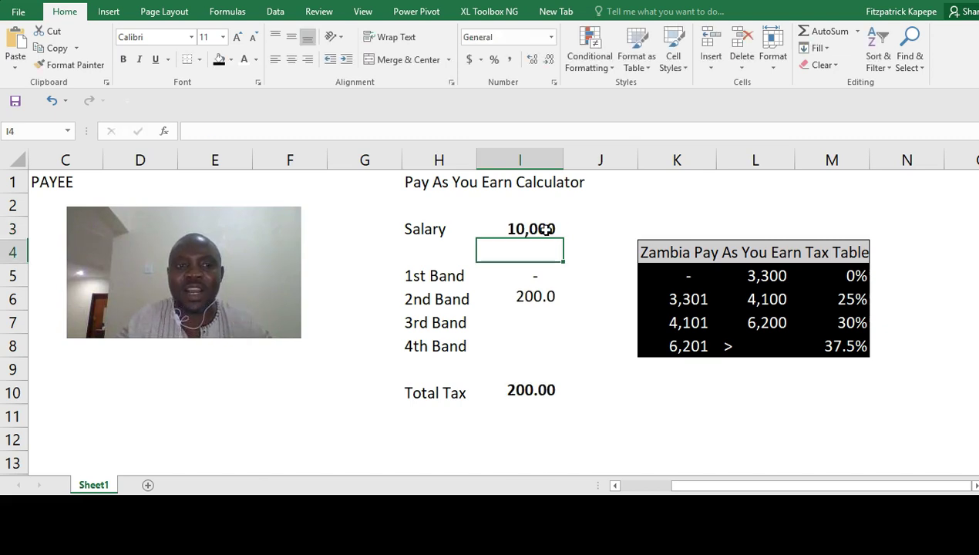
key(Return)
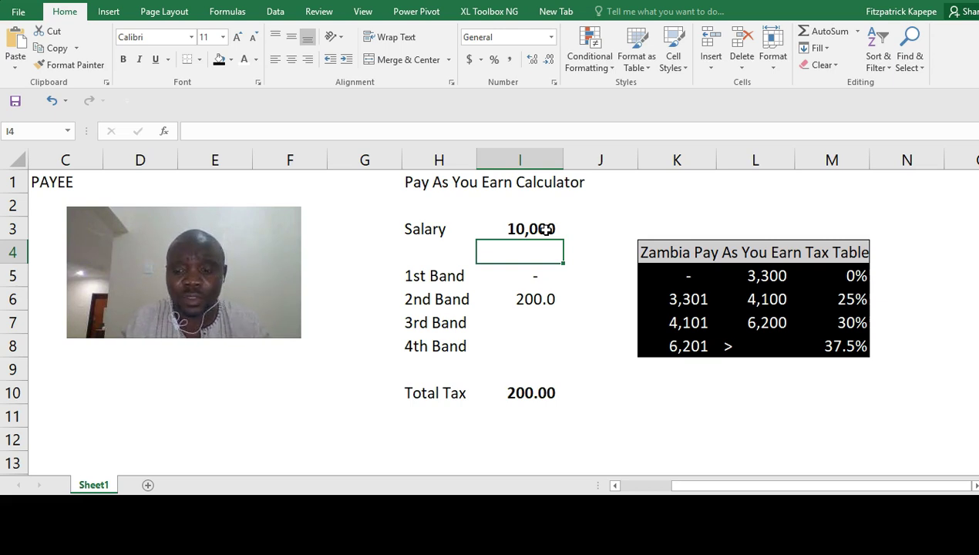
- Begin an IF formula for the 3rd Band in I7 that tests whether the salary in I3 exceeds the limit in L7
key(Down)
key(Down)
key(Down)
key(Down)
key(Up)
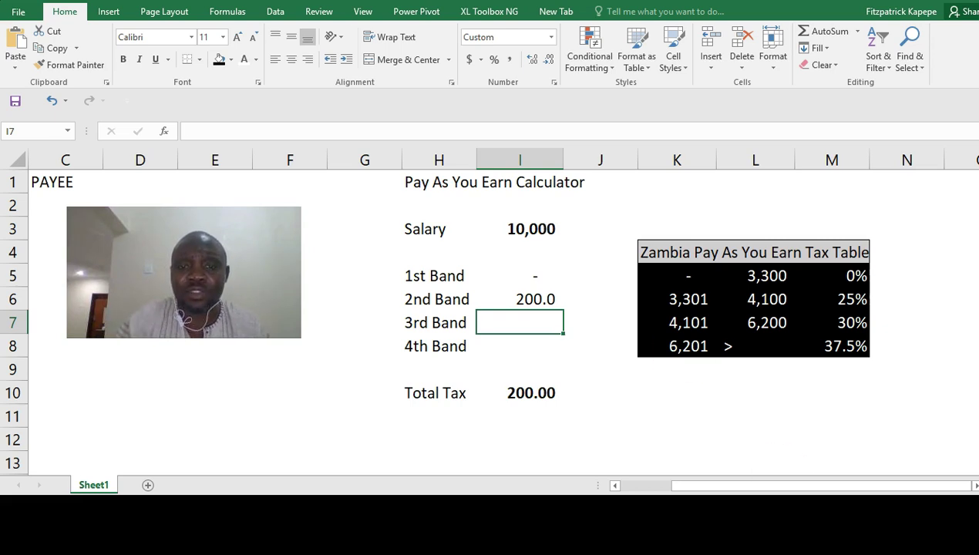
text(=if)
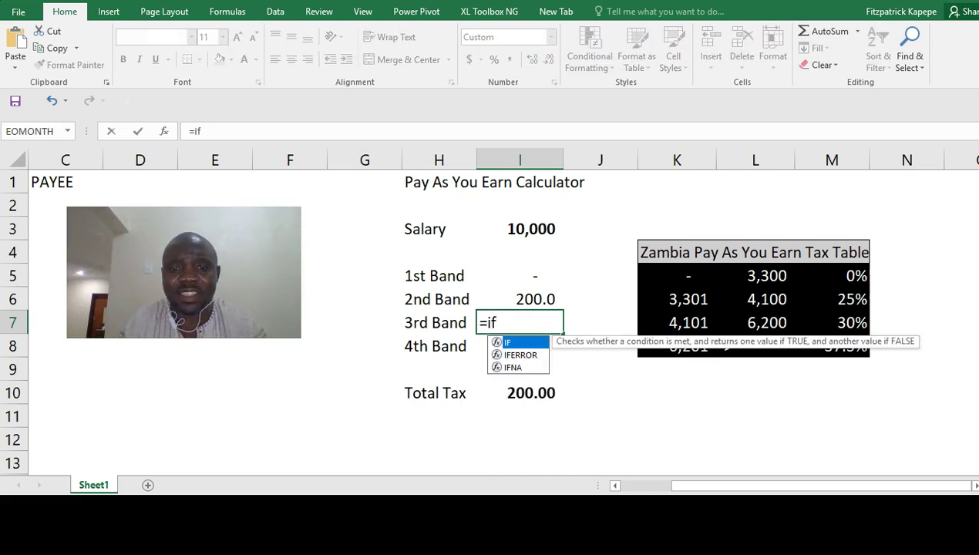
key(Tab)
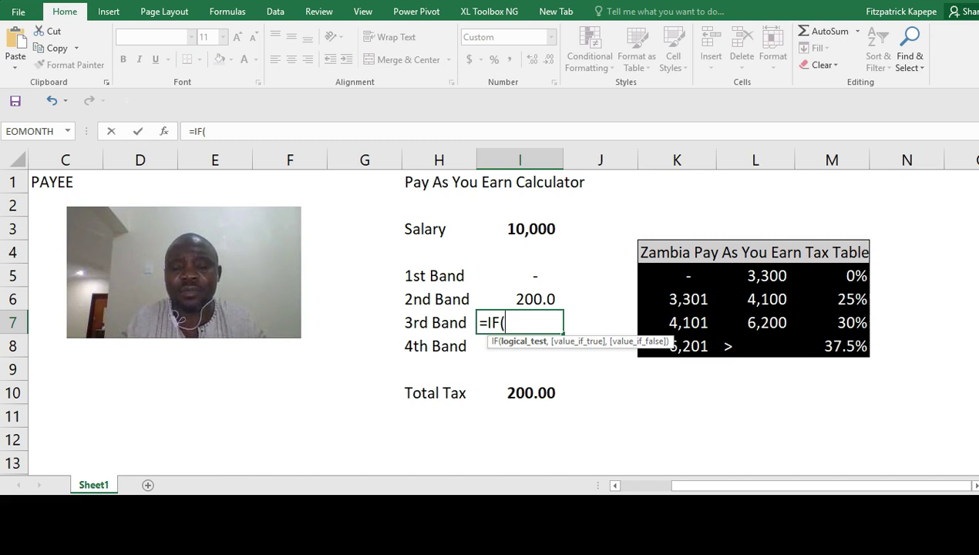
click(524, 229)
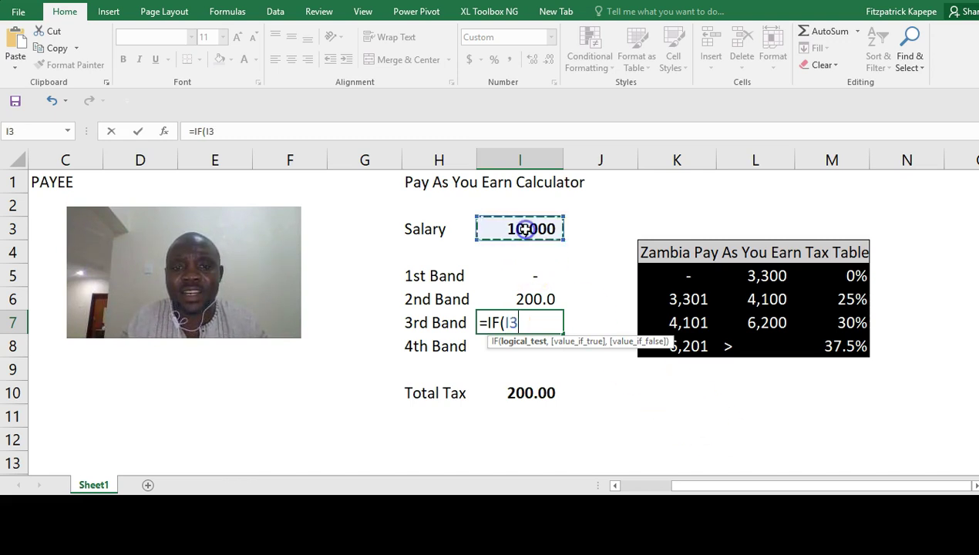
text(>)
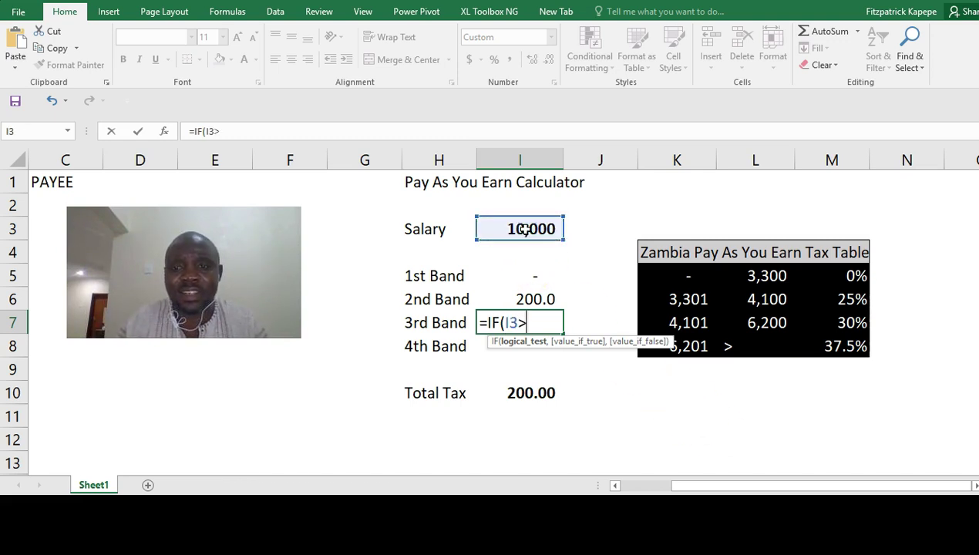
click(763, 326)
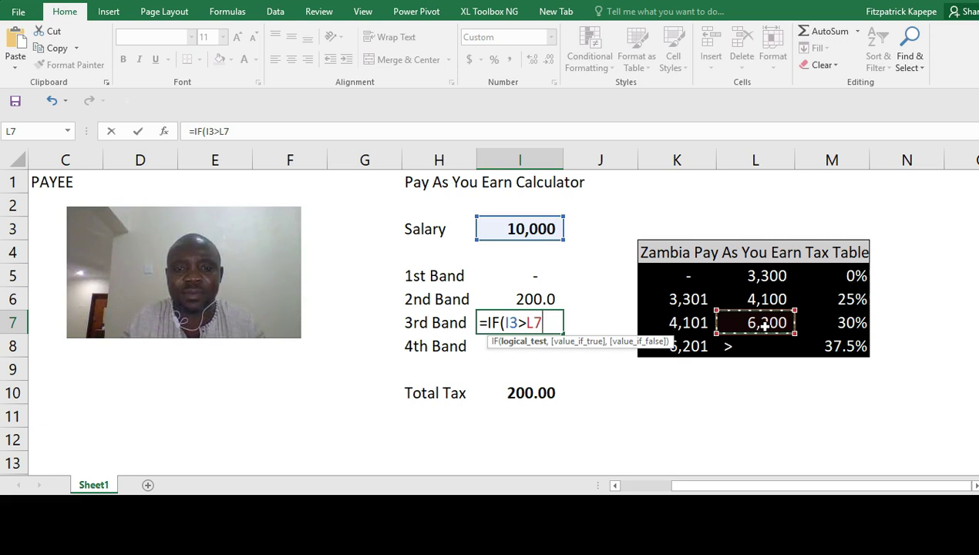
- Set the value if true of the 3rd Band IF formula to (L7-L6)*M7
text(,)
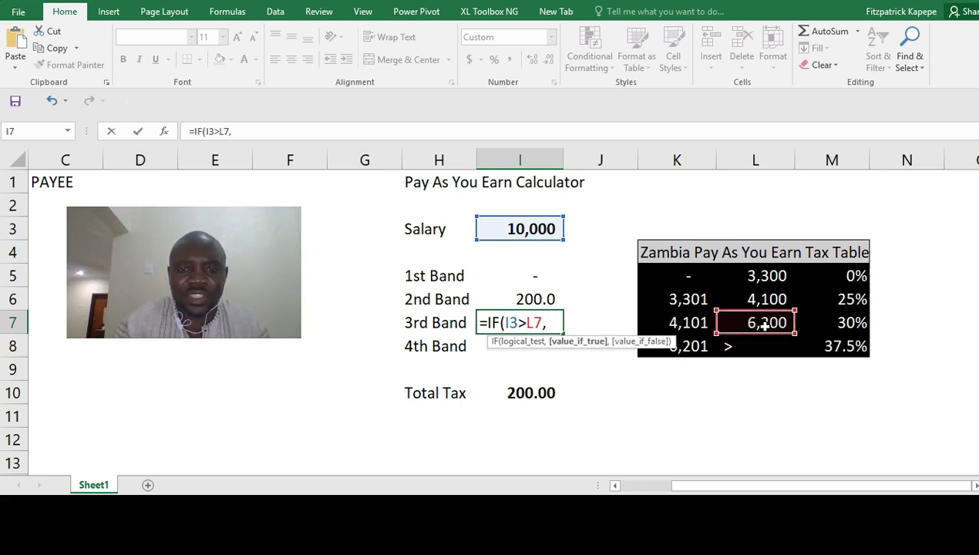
text(()
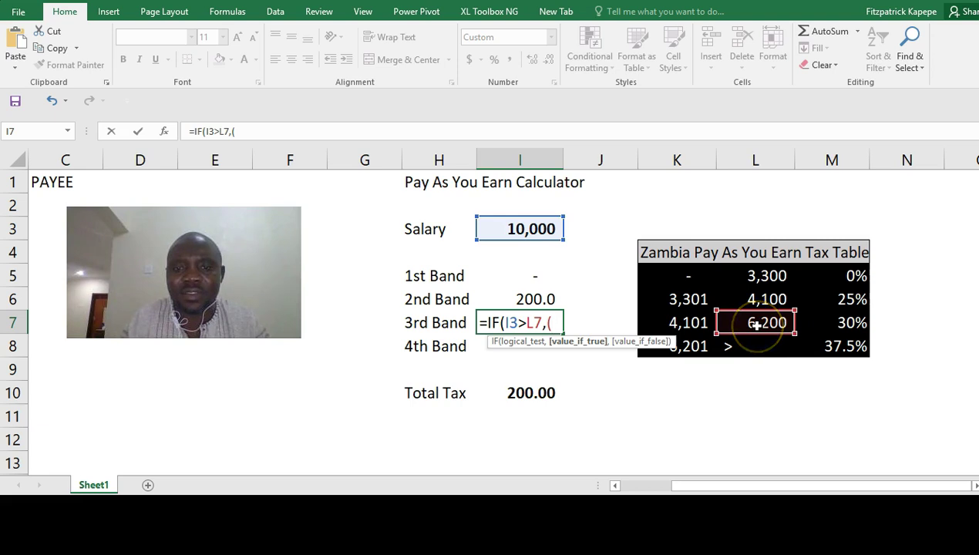
click(756, 325)
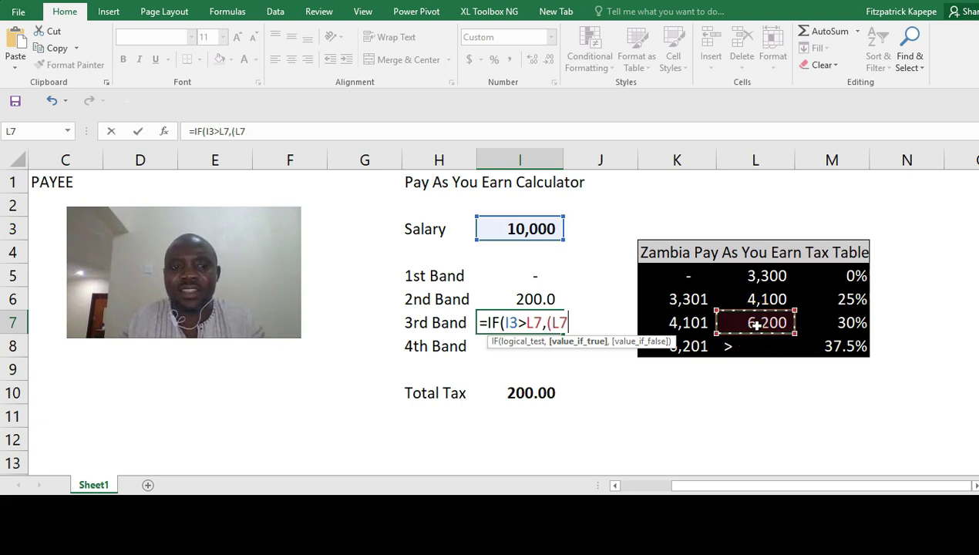
text(-)
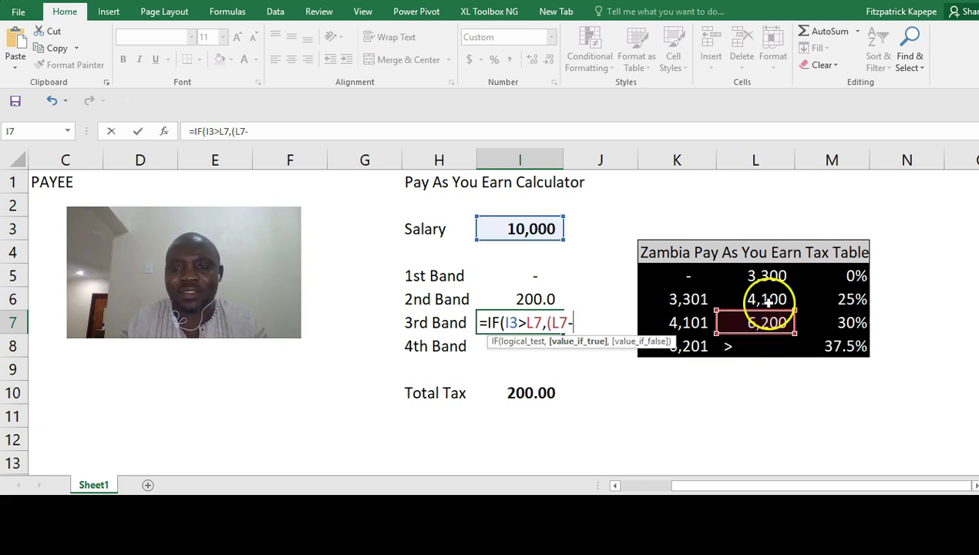
click(767, 302)
text()*)
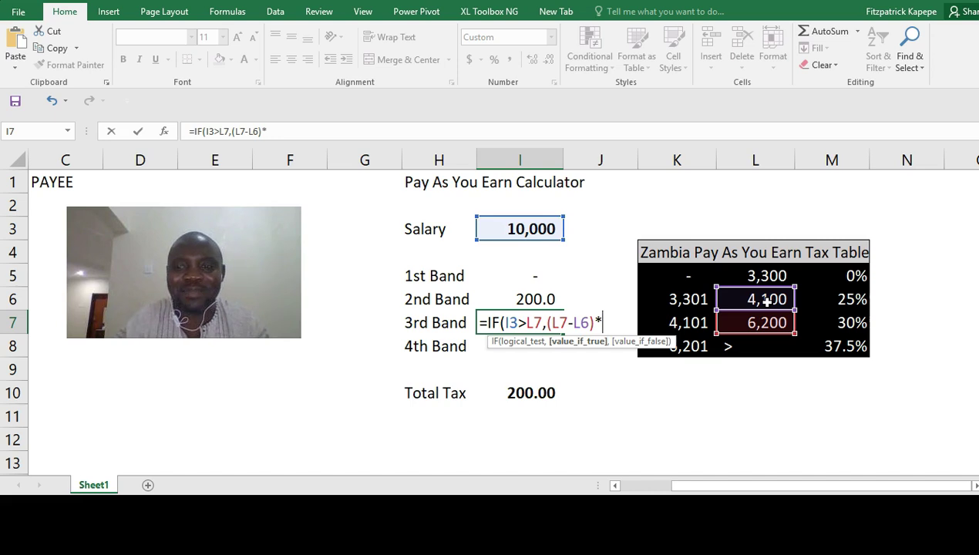
click(852, 324)
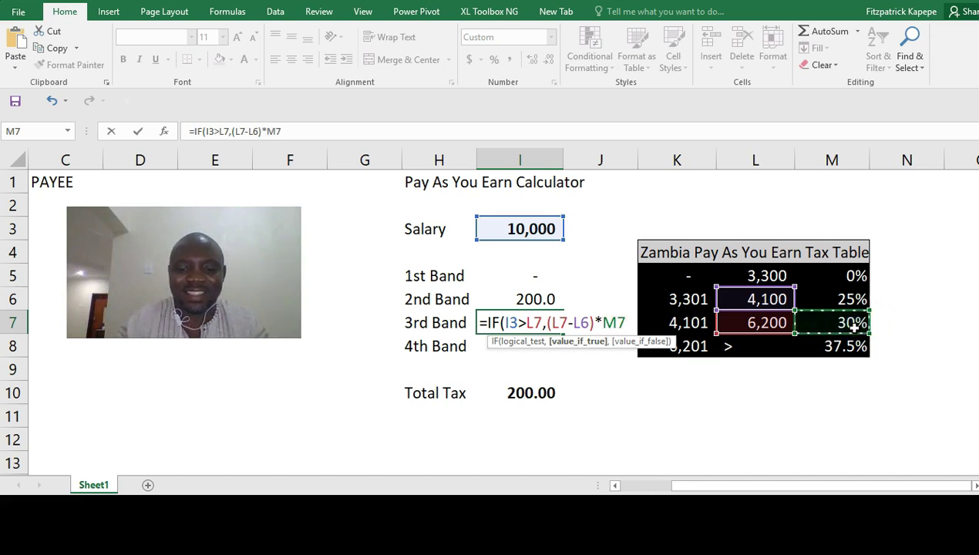
- Set the value if false of the 3rd Band formula to (I3-L6)*M7 and close the IF function
text(,)
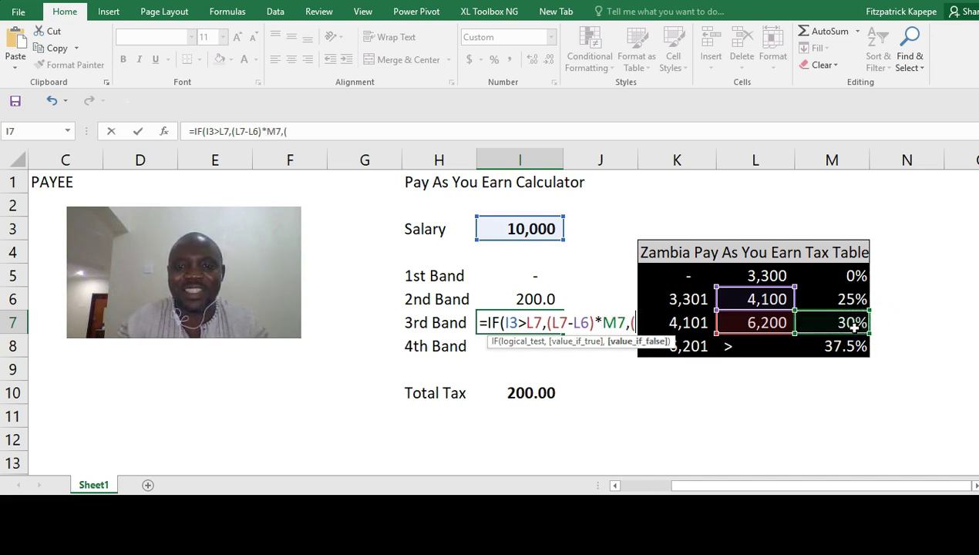
text(()
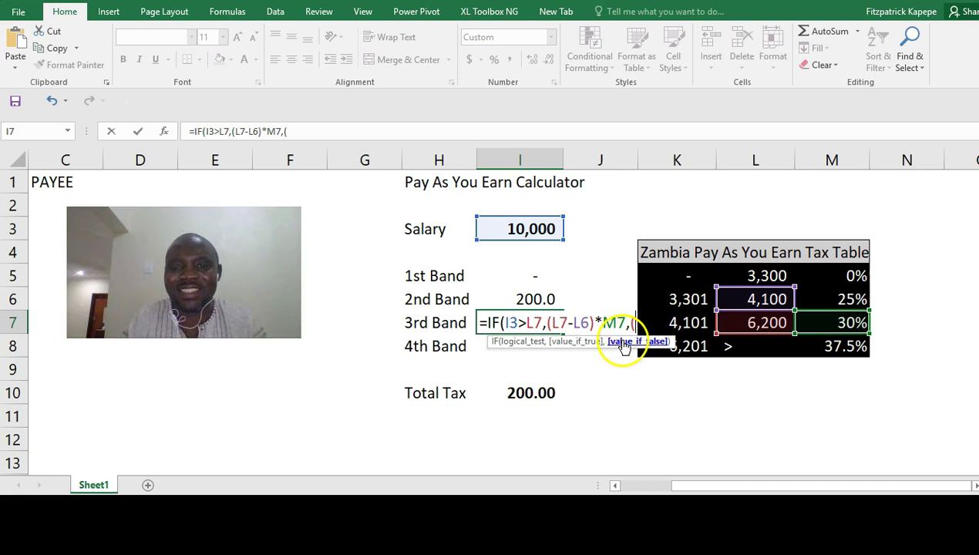
click(511, 228)
text(-)
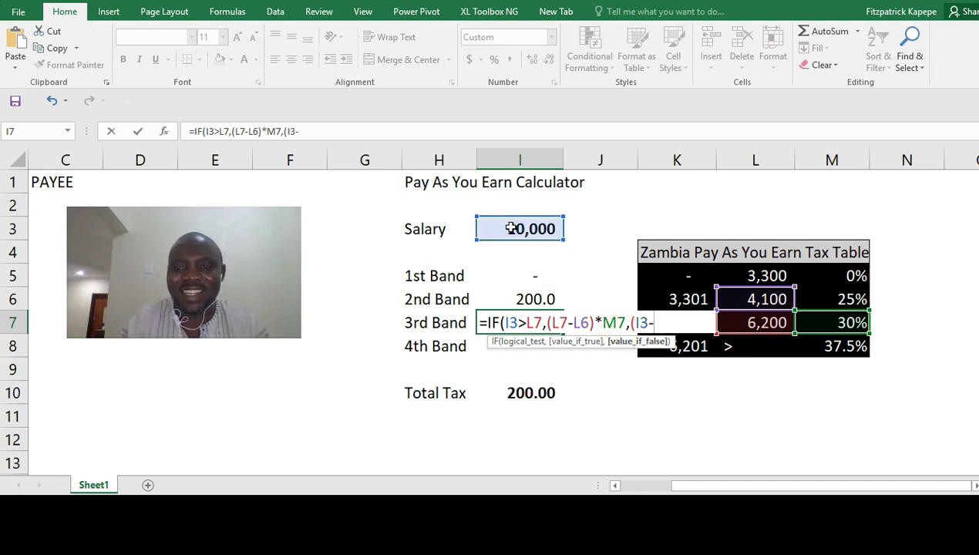
click(756, 301)
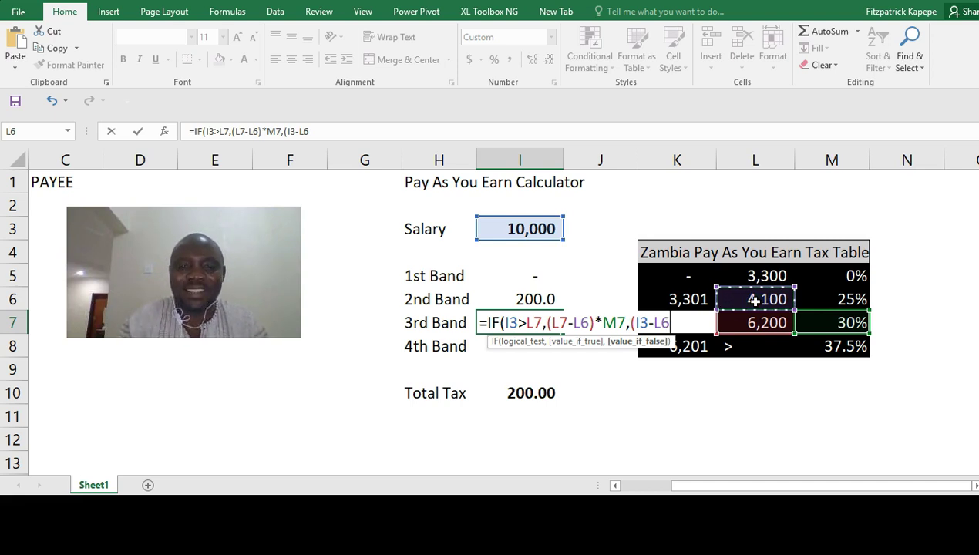
text()*)
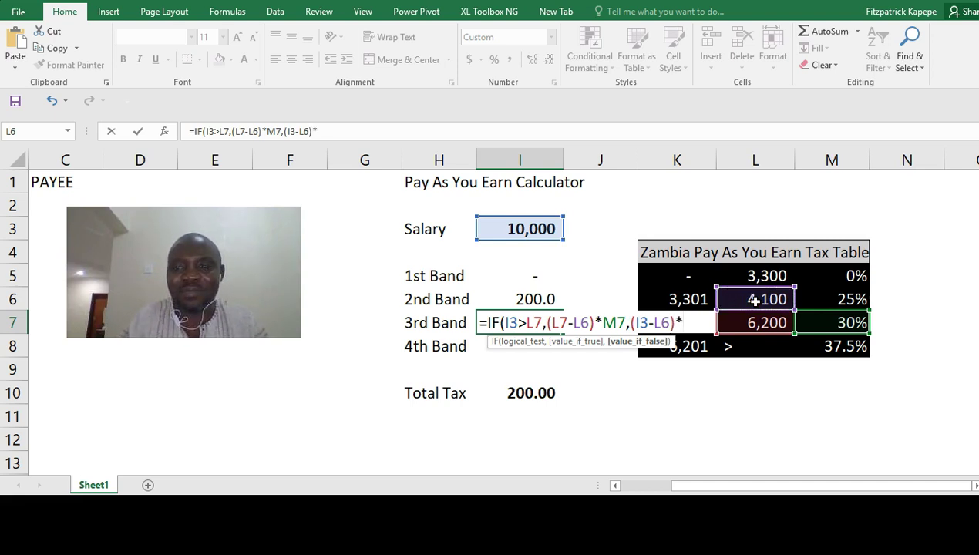
click(844, 324)
text())
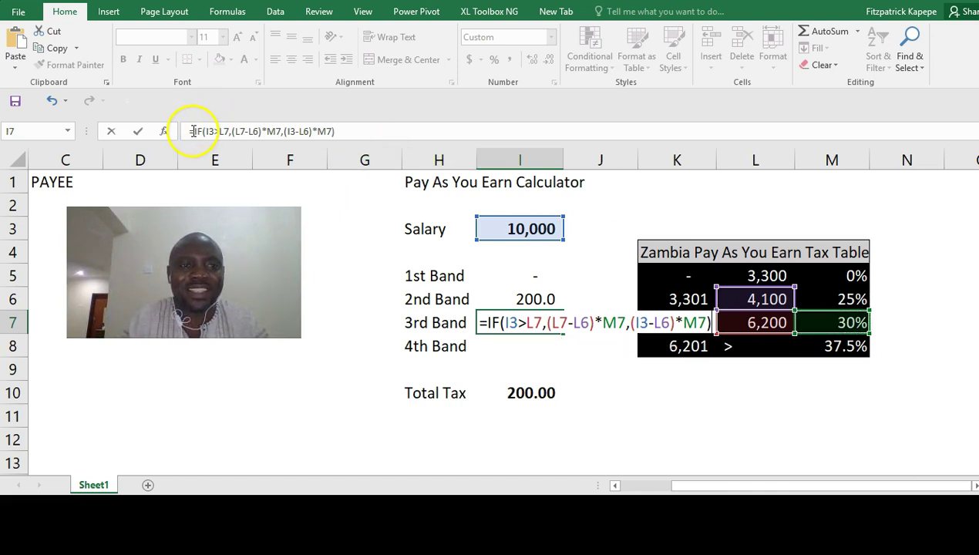
- Wrap the 3rd Band IF formula in I7 in a MAX function with 0 as the second argument
click(193, 131)
text(max)
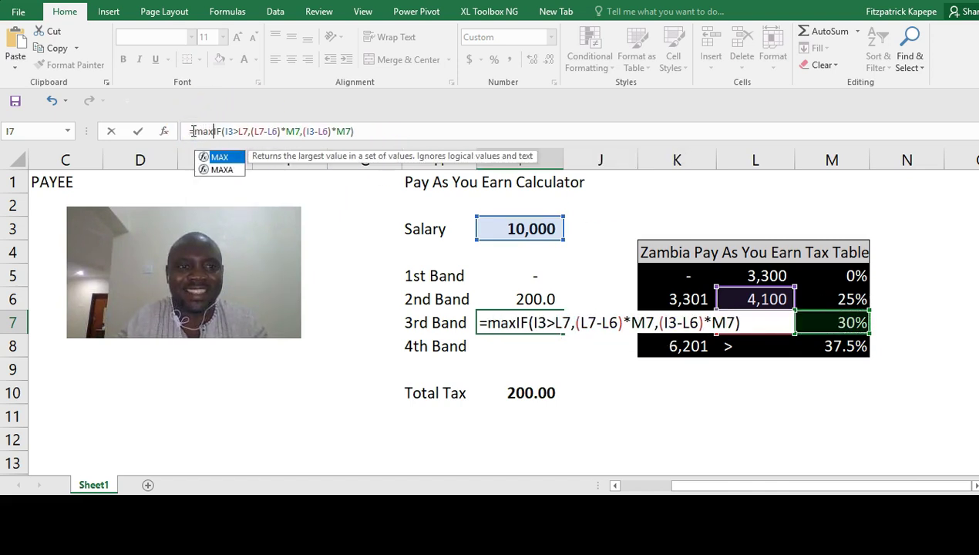
key(Tab)
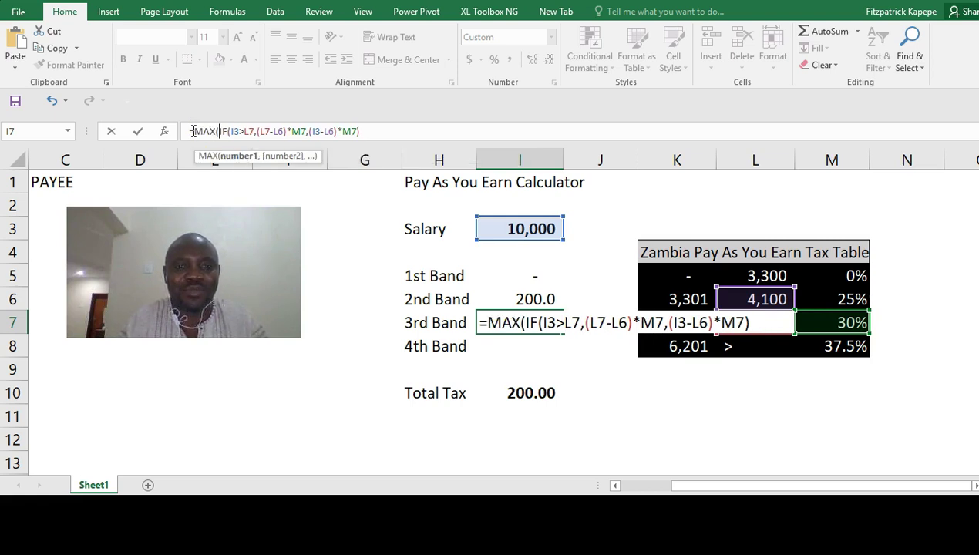
click(364, 134)
text(,0)
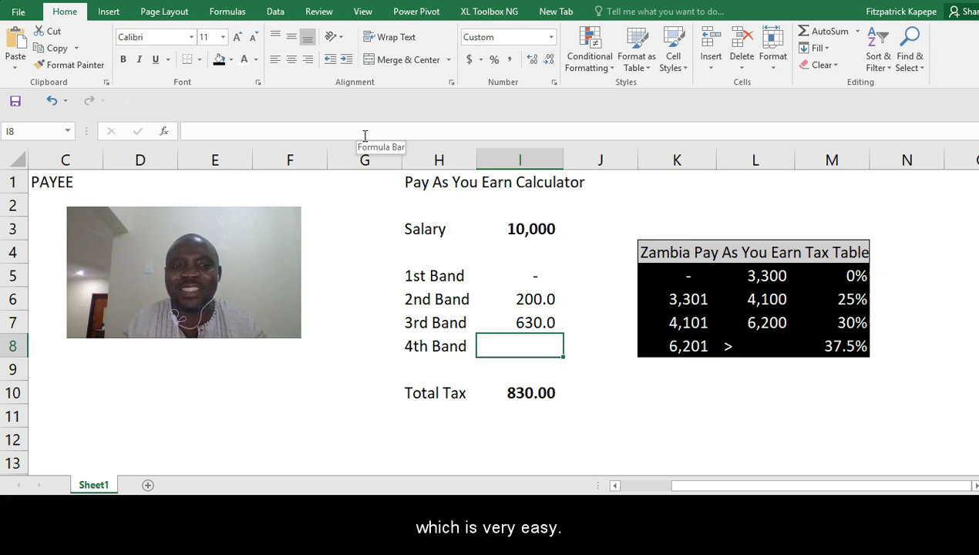
- Begin an IF formula for the 4th Band in I8 that tests whether the salary in I3 exceeds the limit in L7
text(=)
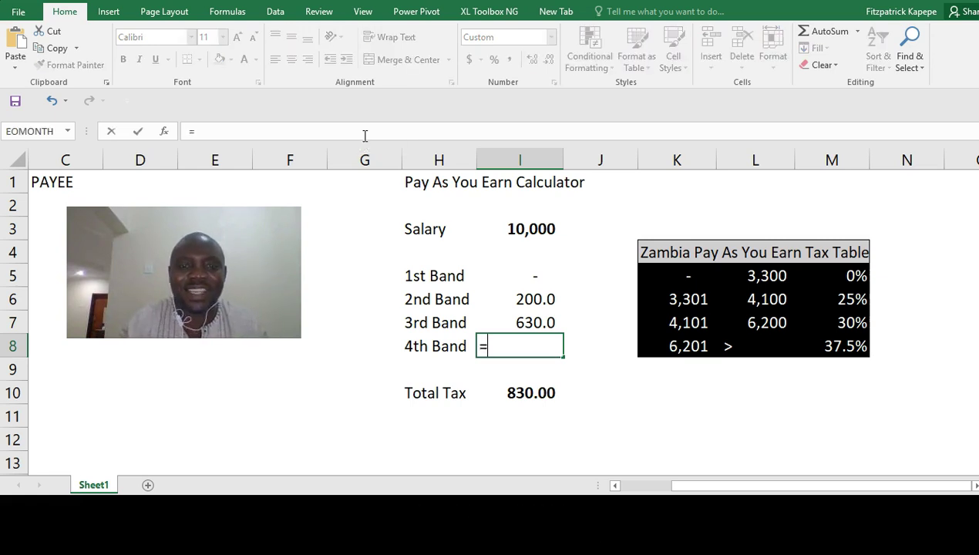
text(if)
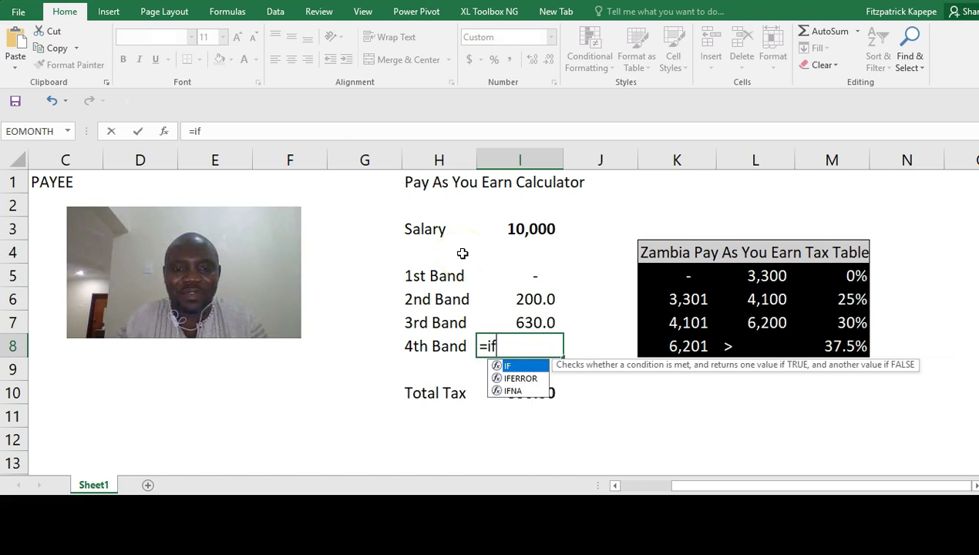
key(Tab)
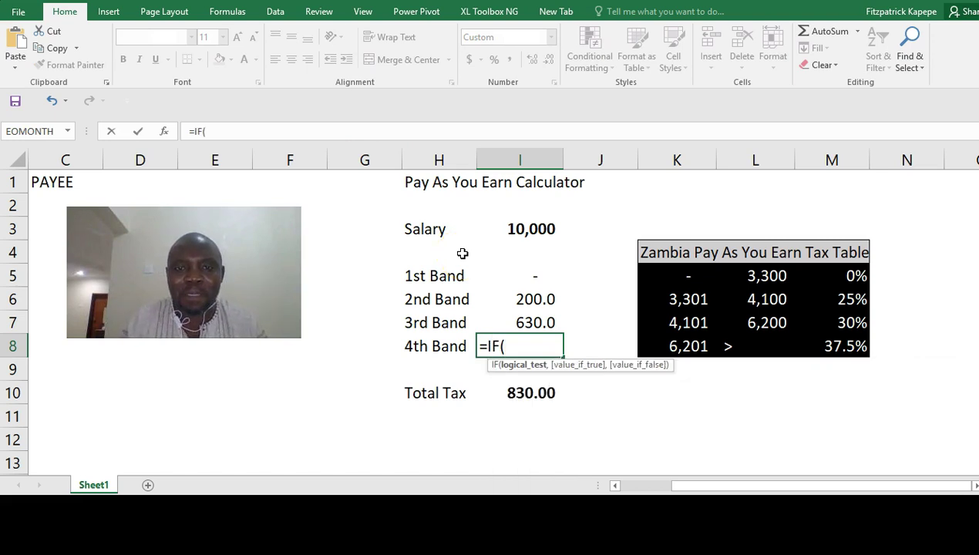
click(522, 231)
text(>)
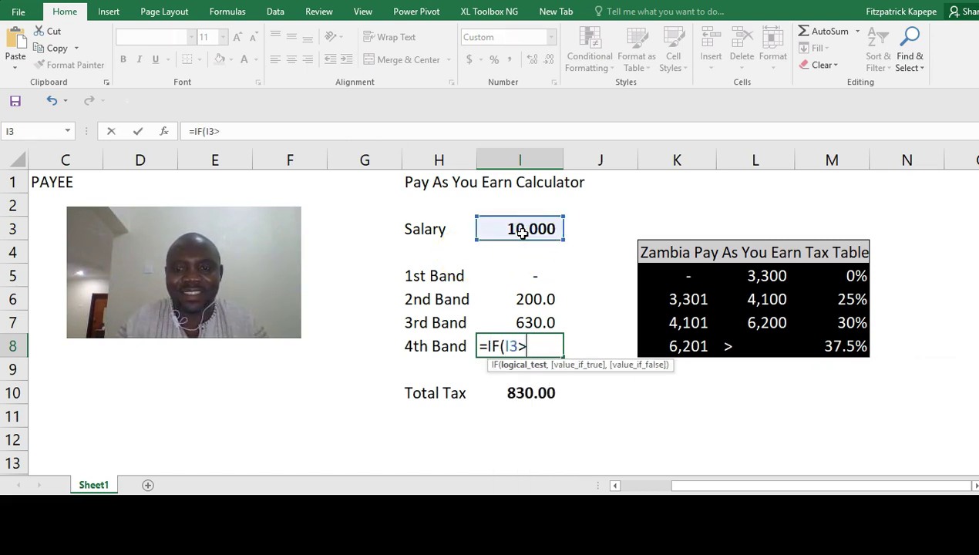
click(759, 319)
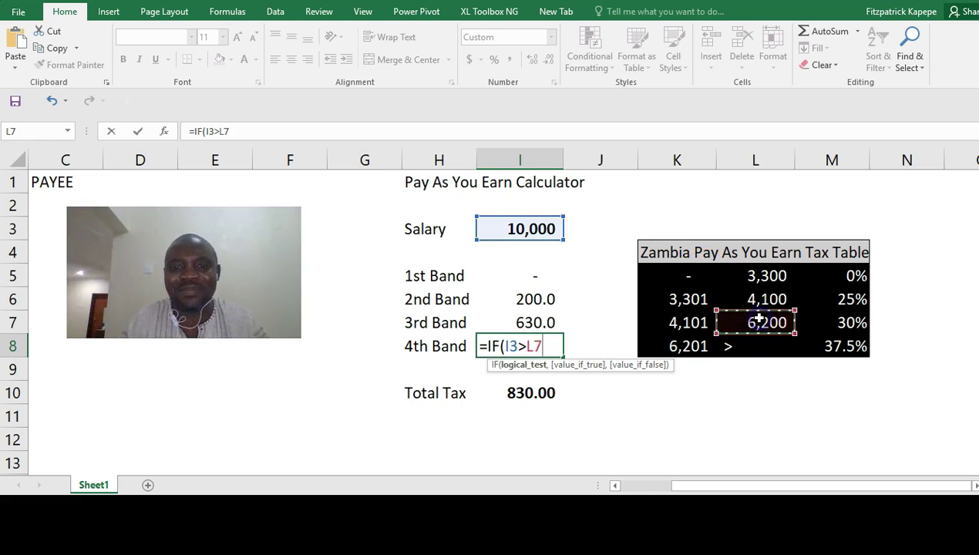
- Complete the 4th Band formula with (I3-L7)*M8 as the value if true and 0 as the value if false
text(,()
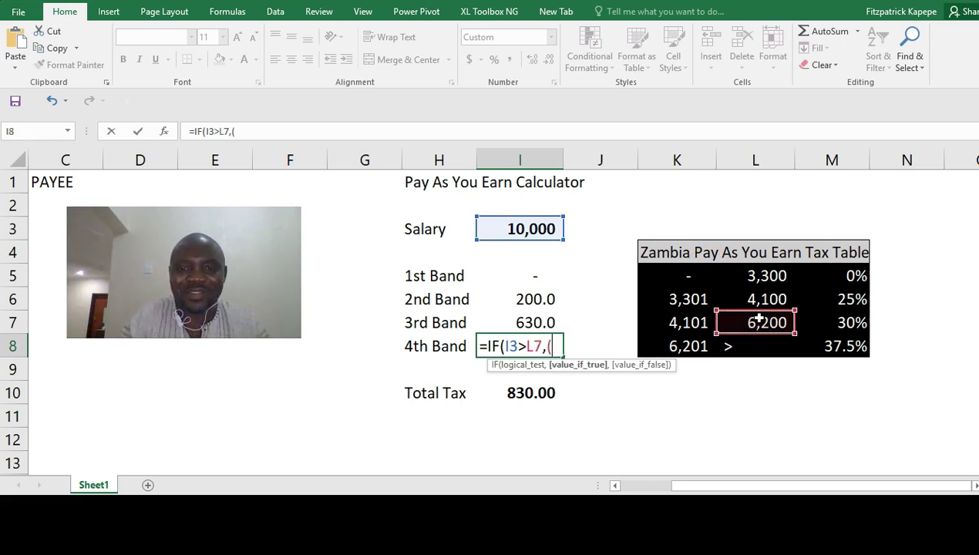
click(524, 228)
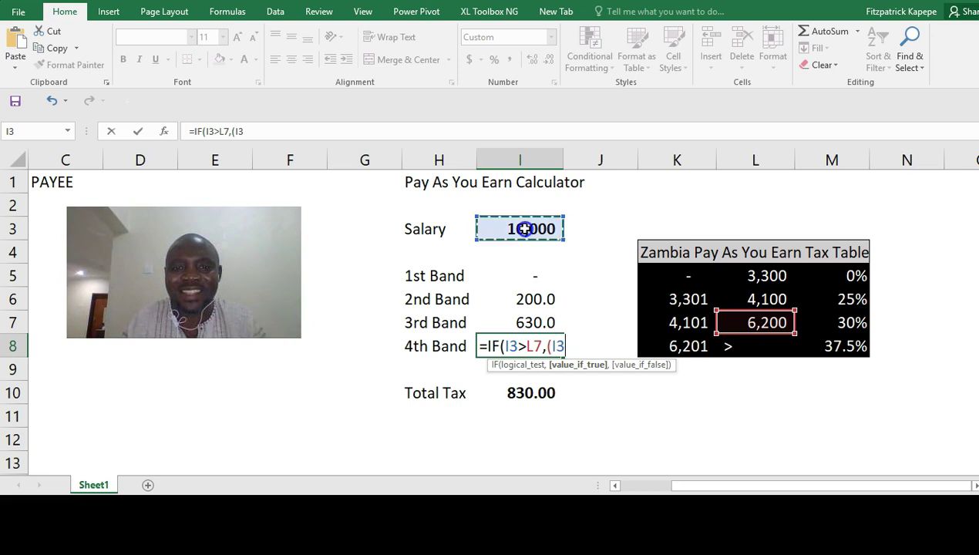
text(-)
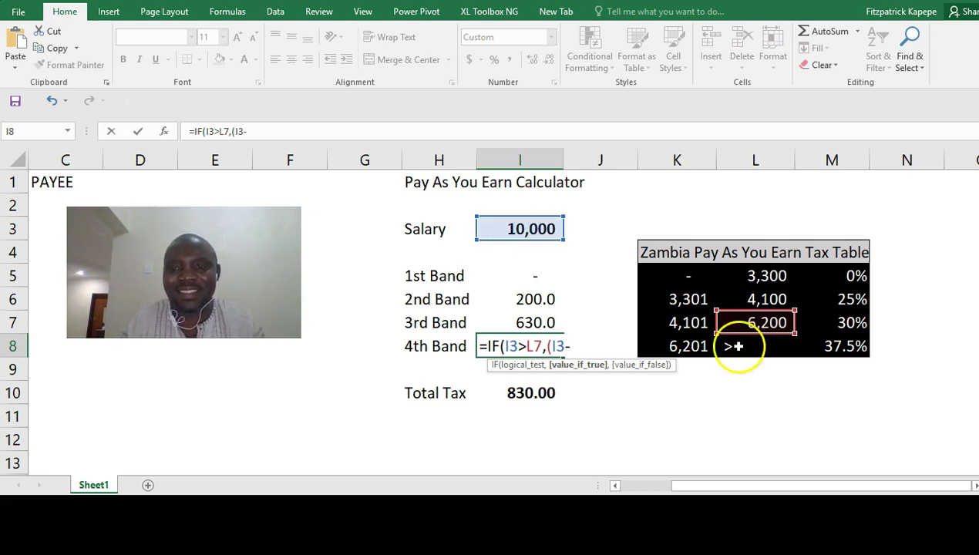
click(755, 323)
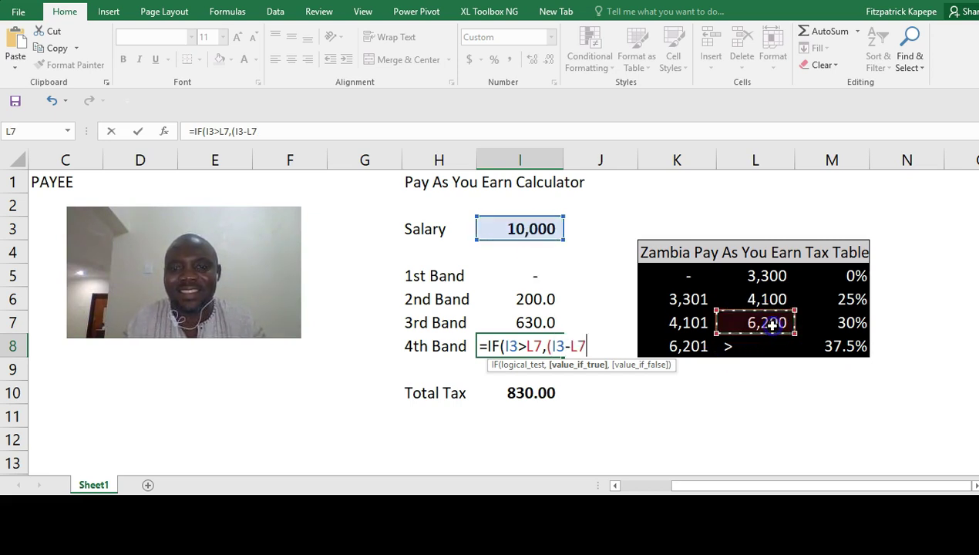
text())
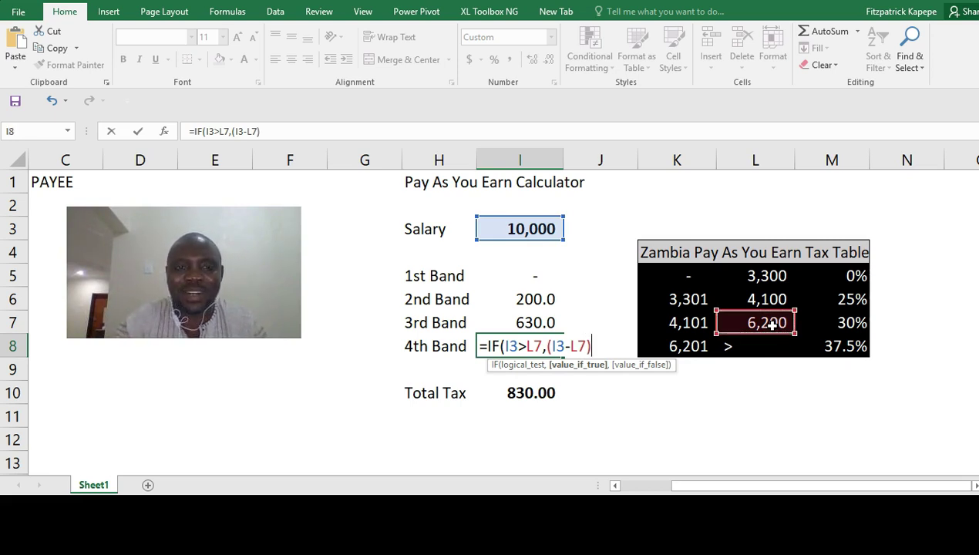
text(*)
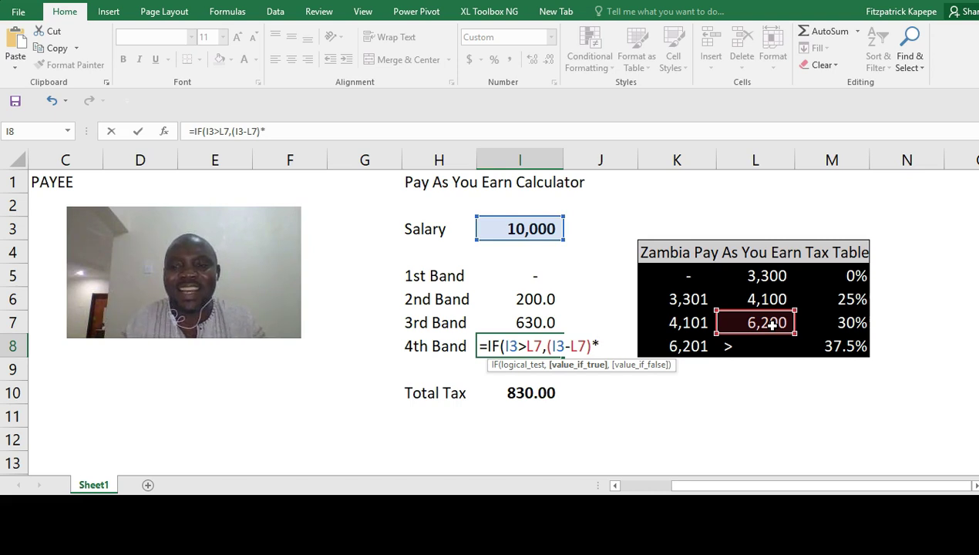
click(848, 349)
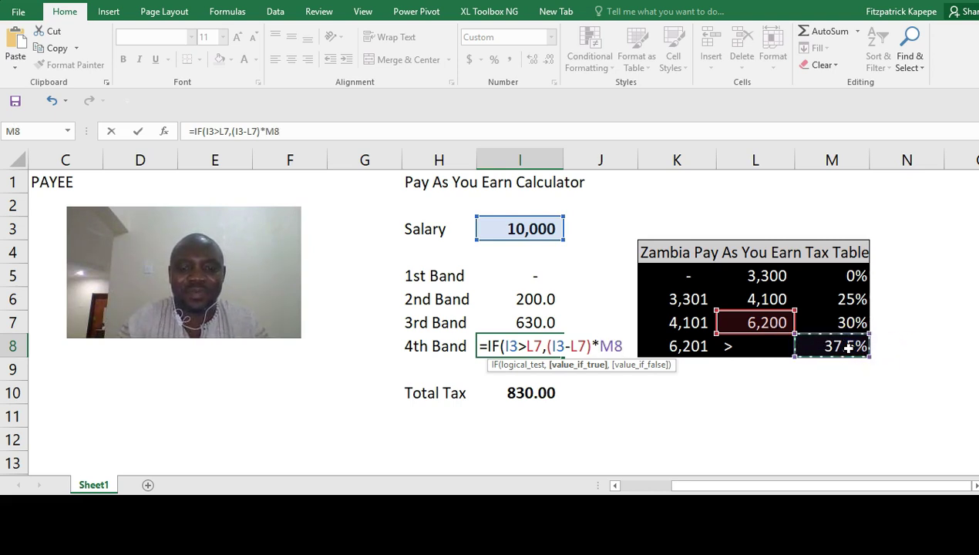
text(,0)
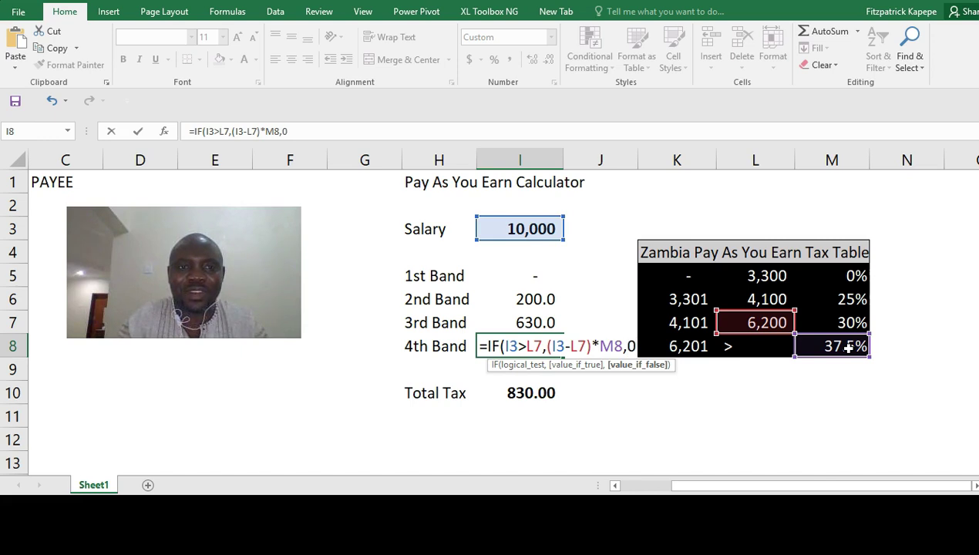
text())
key(Return)
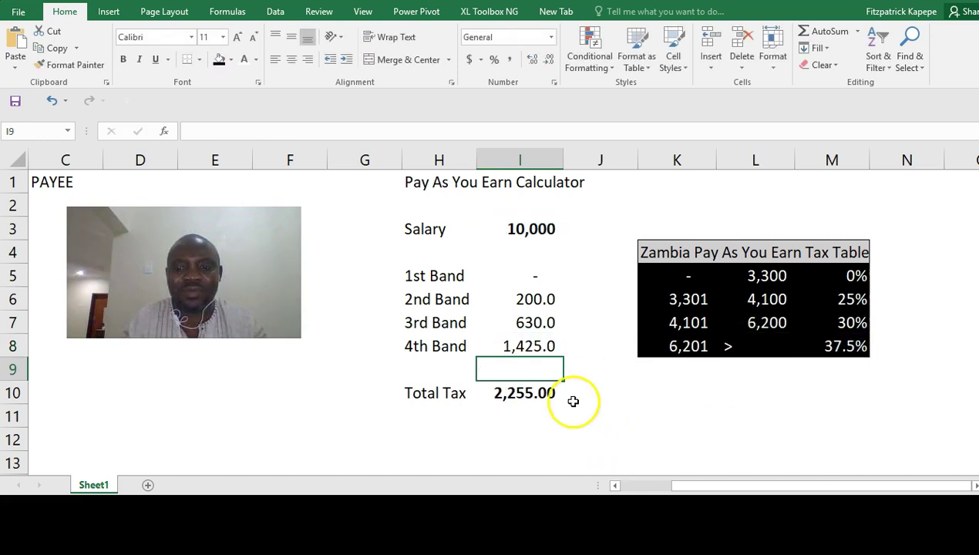
- Test the calculator with a salary of 3,400 in cell I3
click(343, 395)
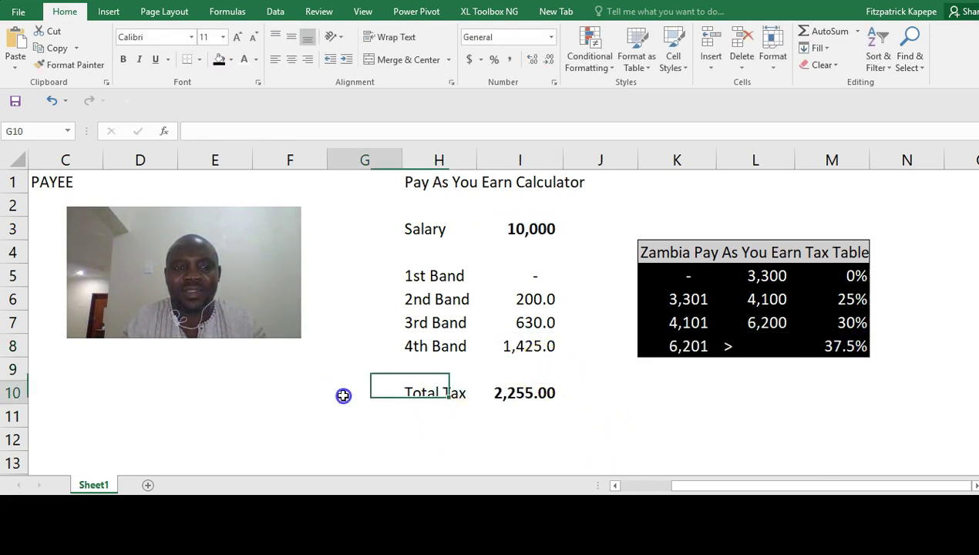
click(520, 232)
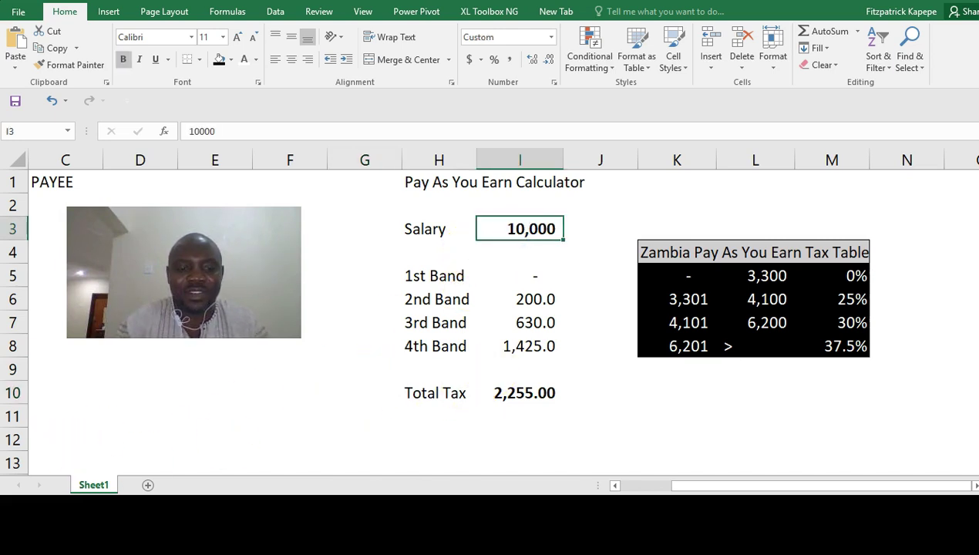
text(3400)
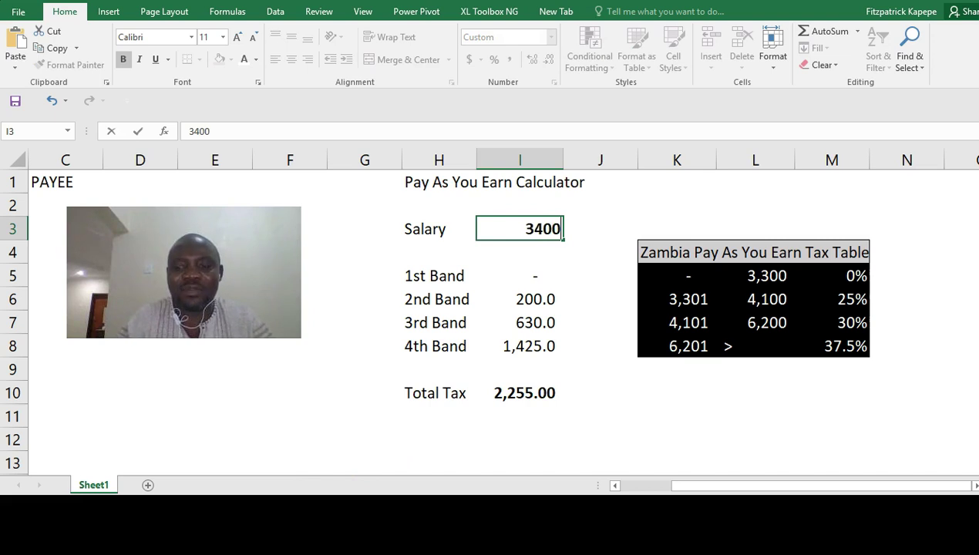
key(Return)
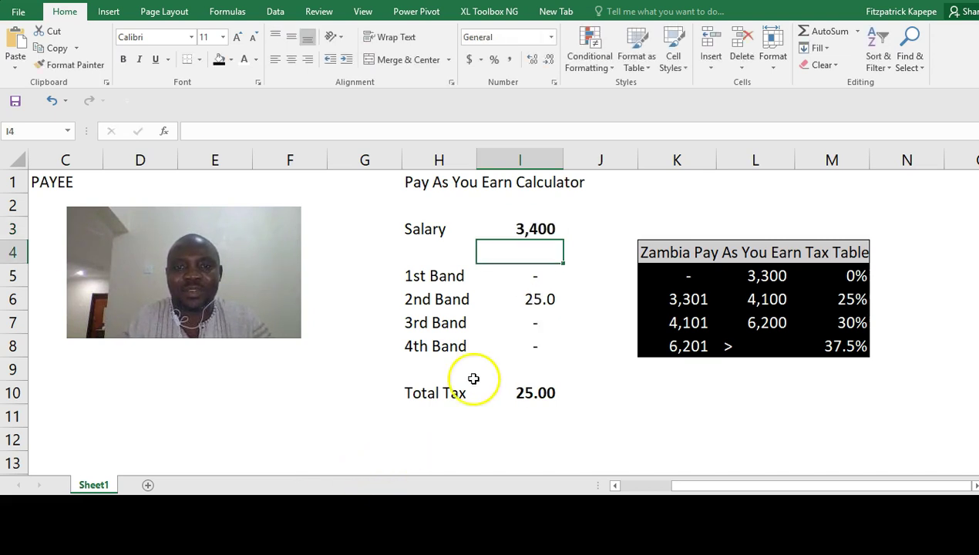
- Change the salary in cell I3 to 5,600 to test the tax bands with another amount
click(524, 228)
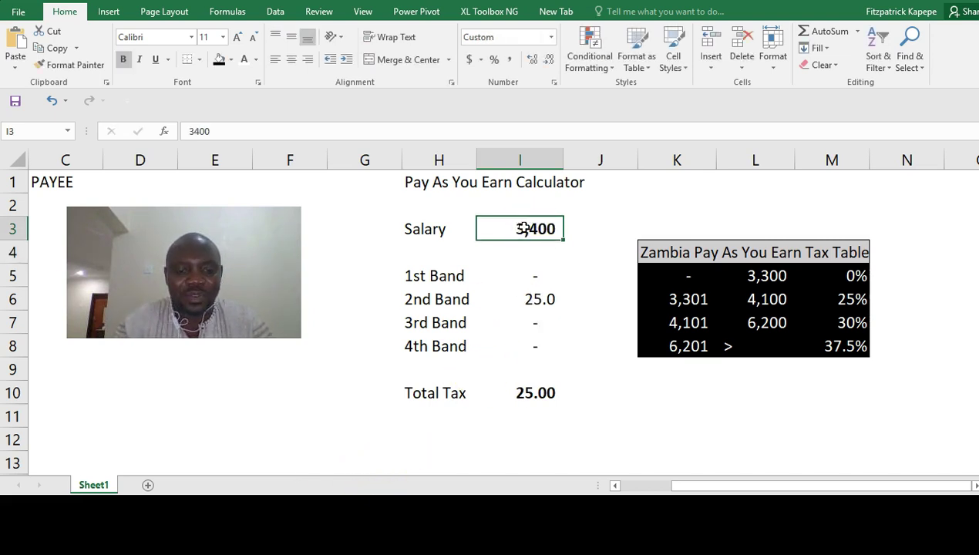
double_click(523, 228)
text(5,60)
text(0)
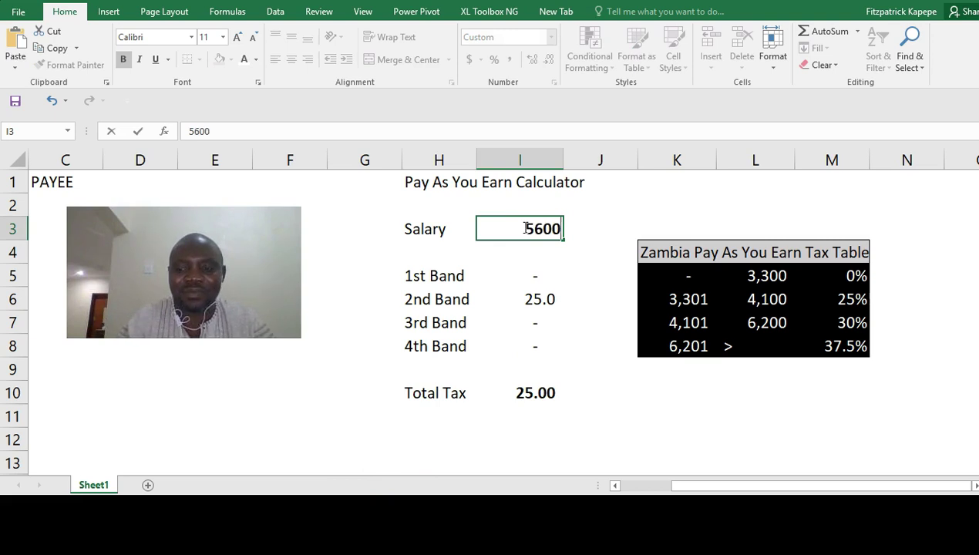
key(Return)
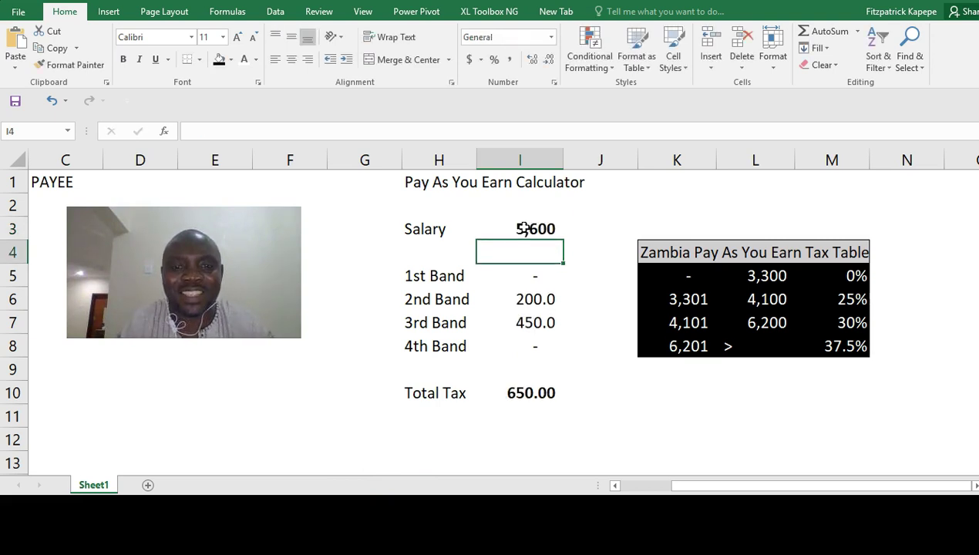